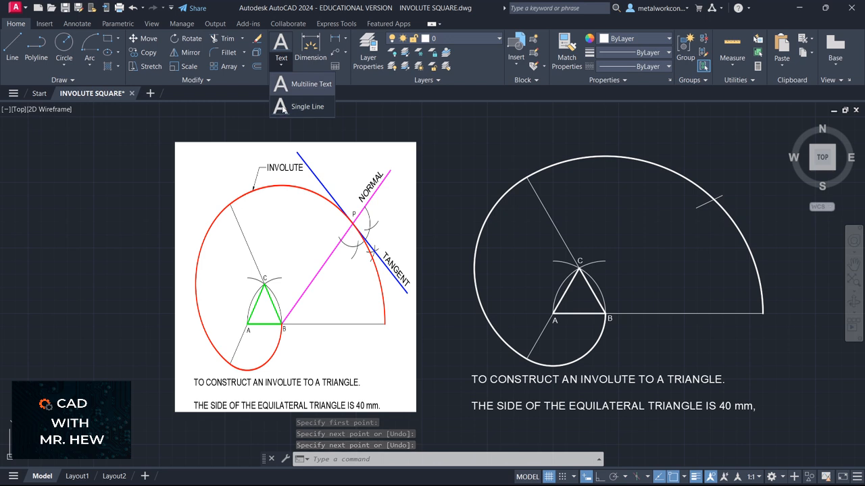
- Label the marked point on the involute with single-line text "P", 4 high at 0° rotation
{"action": "left_click", "coordinate": [282, 108]}
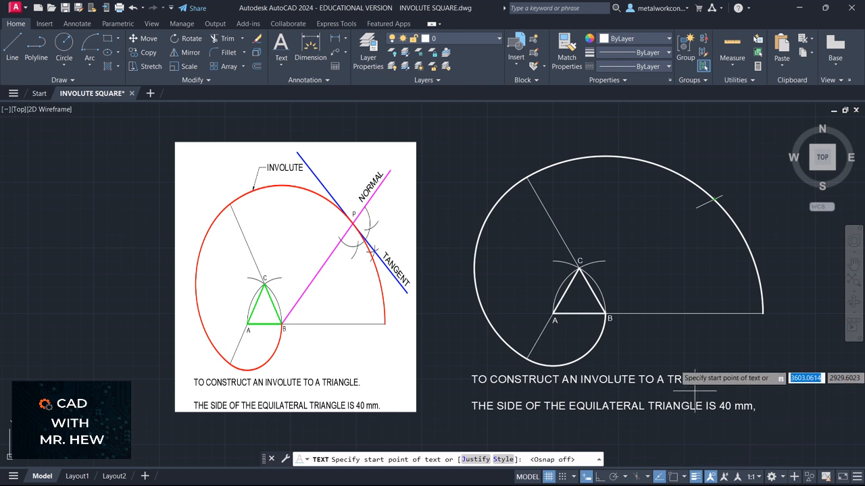
{"action": "left_click", "coordinate": [715, 192]}
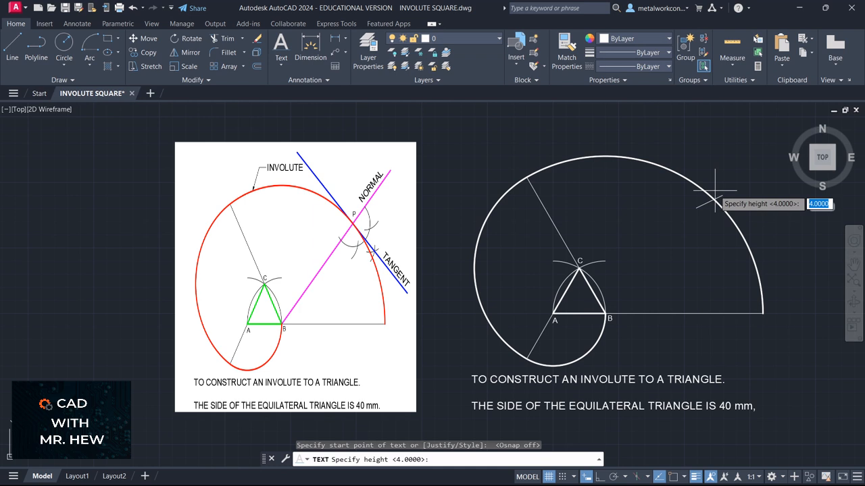
{"action": "key", "text": "Return"}
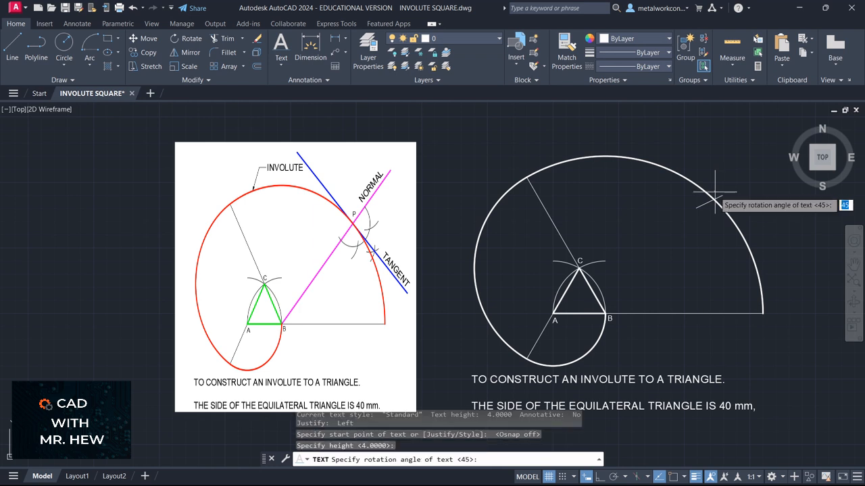
{"action": "type", "text": "0"}
{"action": "key", "text": "Return"}
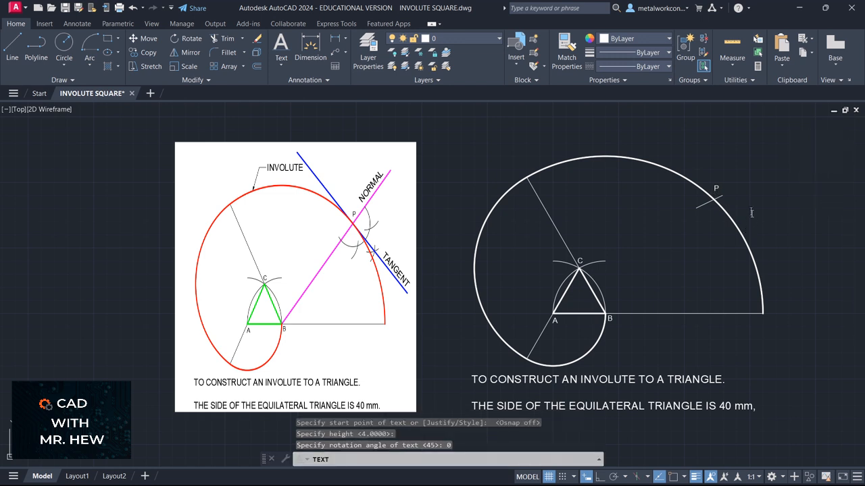
{"action": "key", "text": "Escape"}
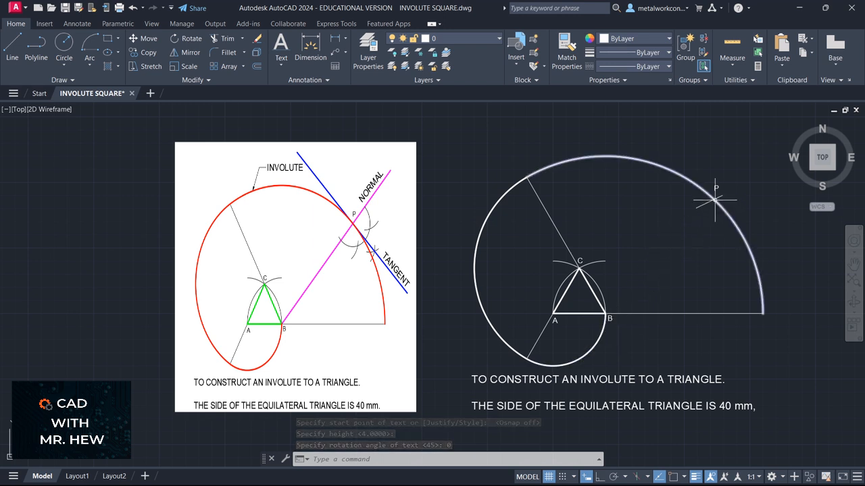
- Draw a line from triangle corner B to point P on the involute, with object snap turned on
{"action": "left_click", "coordinate": [12, 45]}
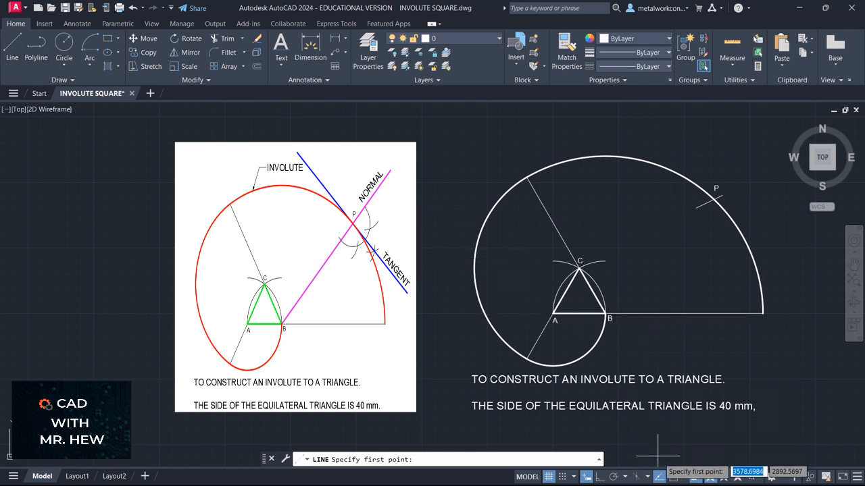
{"action": "left_click", "coordinate": [673, 477]}
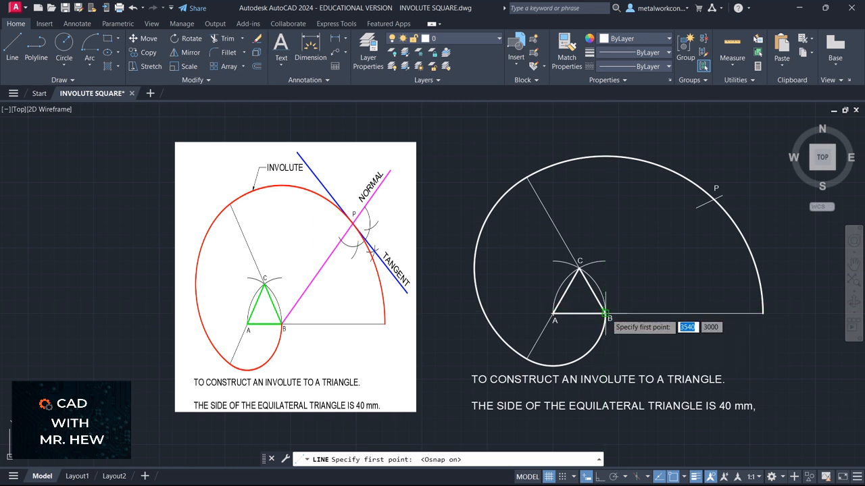
{"action": "left_click", "coordinate": [605, 314]}
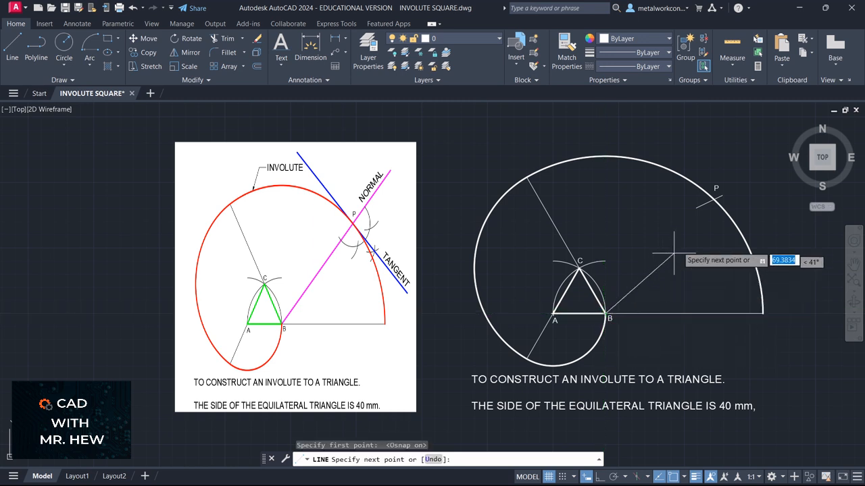
{"action": "left_click", "coordinate": [714, 200]}
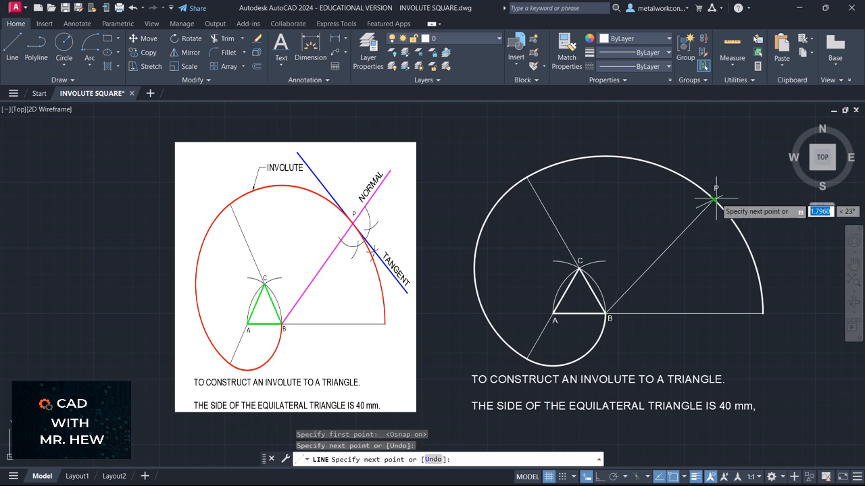
{"action": "key", "text": "Return"}
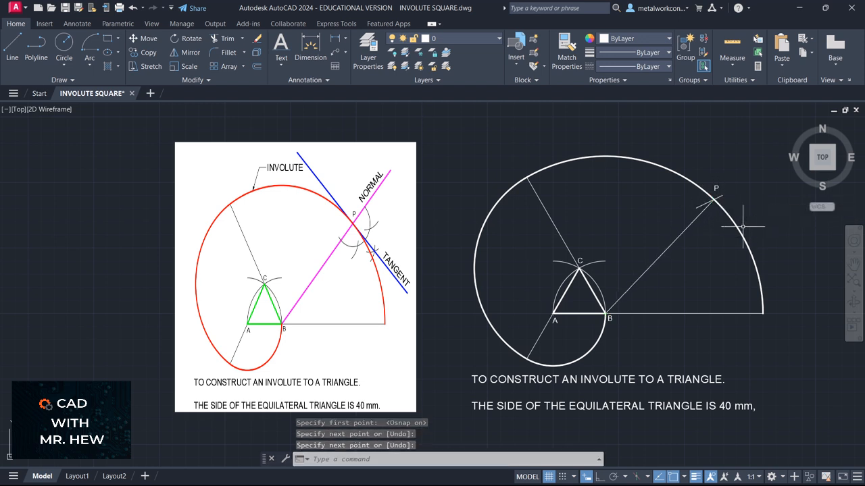
- Draw a short sloping boundary line outside the involute, beyond P and across the path of line BP
{"action": "left_click", "coordinate": [855, 264]}
{"action": "left_click_drag", "start_coordinate": [815, 266], "coordinate": [797, 263]}
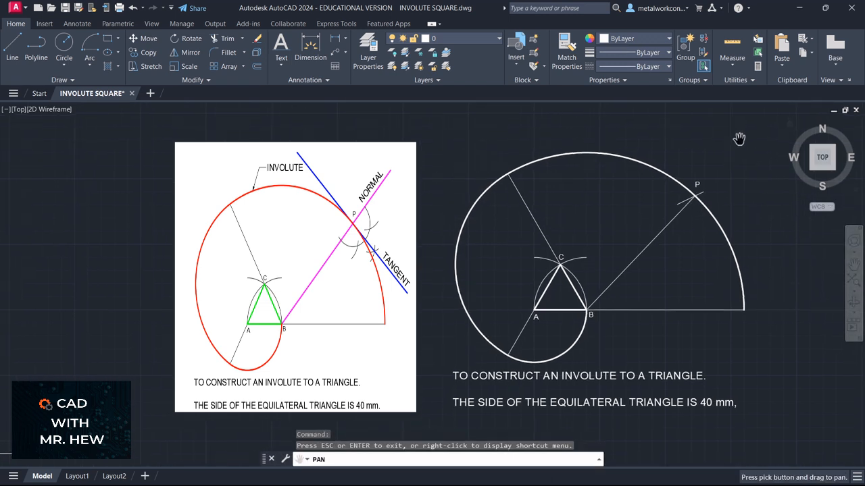
{"action": "key", "text": "Escape"}
{"action": "left_click", "coordinate": [12, 47]}
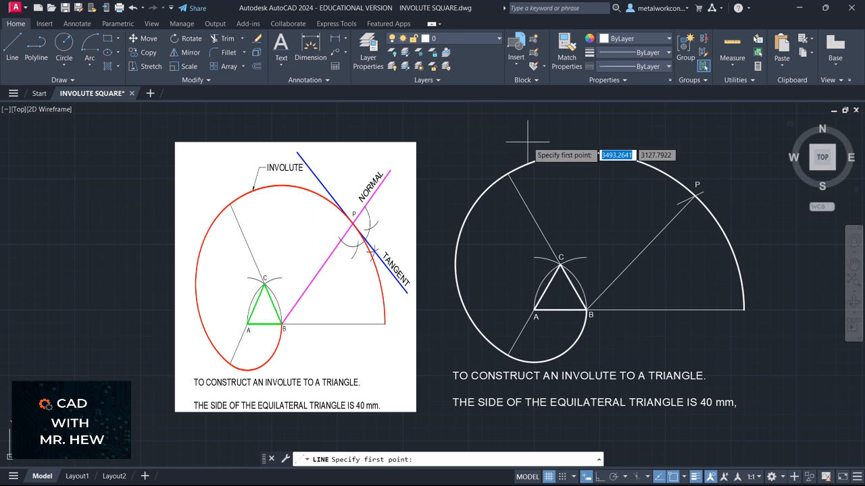
{"action": "left_click", "coordinate": [721, 114]}
{"action": "left_click", "coordinate": [780, 158]}
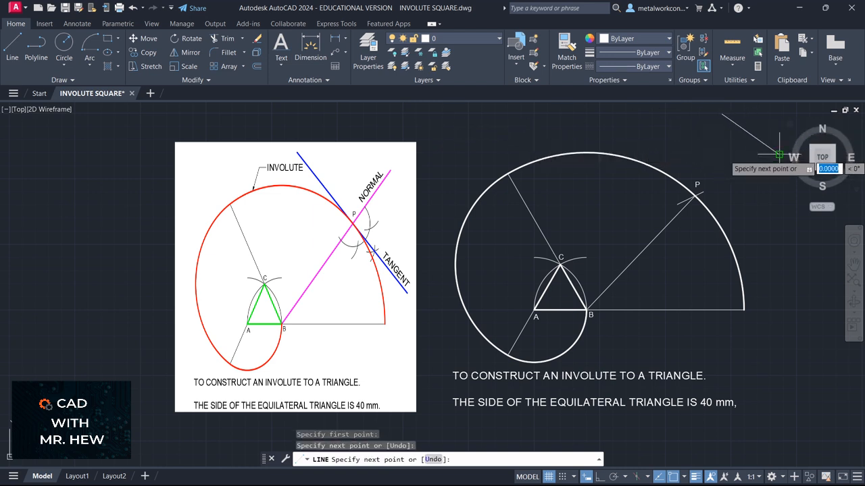
{"action": "key", "text": "Return"}
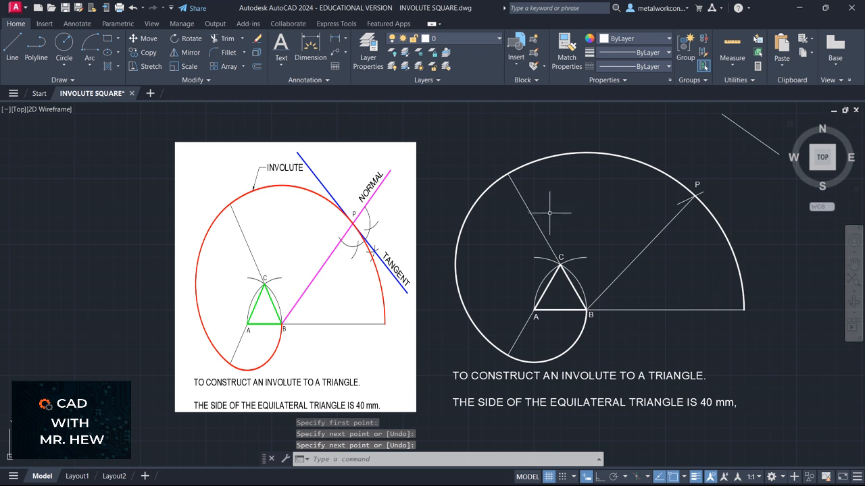
- Extend line BP past P to the short boundary line outside the involute, and erase that boundary line
{"action": "type", "text": "EX"}
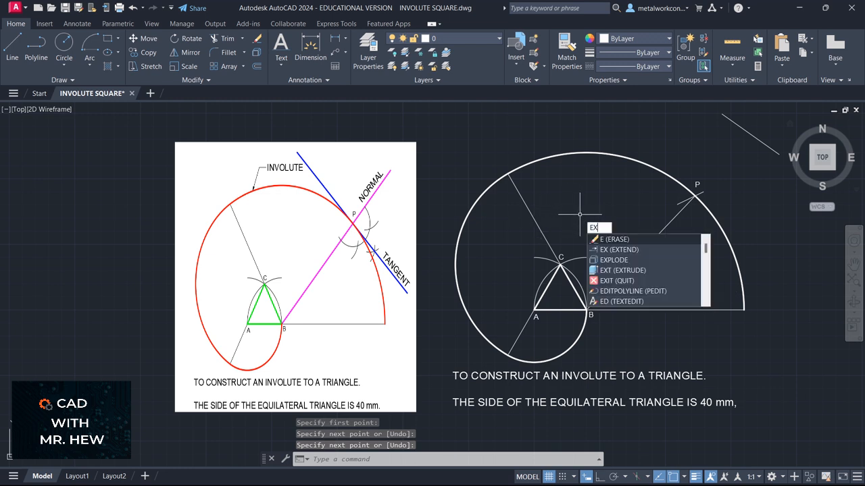
{"action": "key", "text": "Return"}
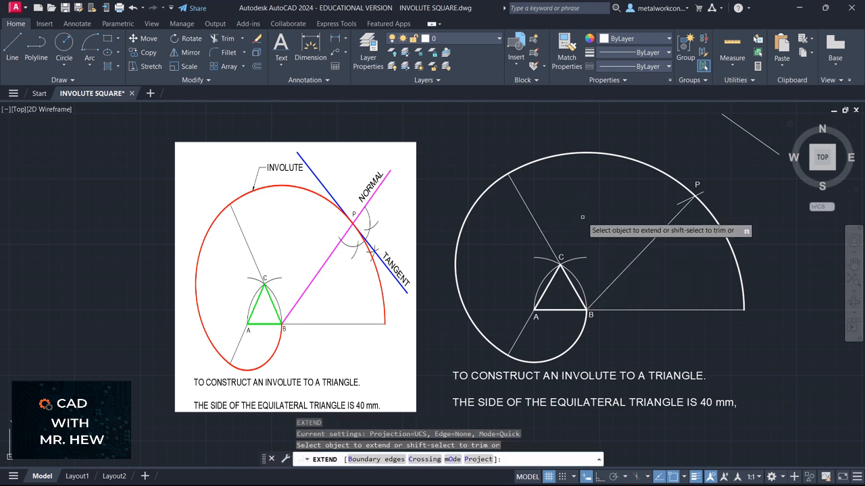
{"action": "left_click", "coordinate": [646, 248]}
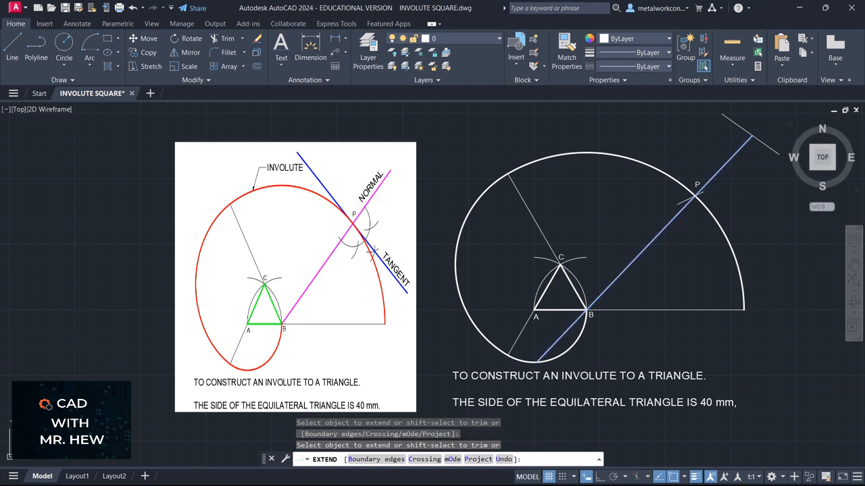
{"action": "key", "text": "Return"}
{"action": "key", "text": "Return"}
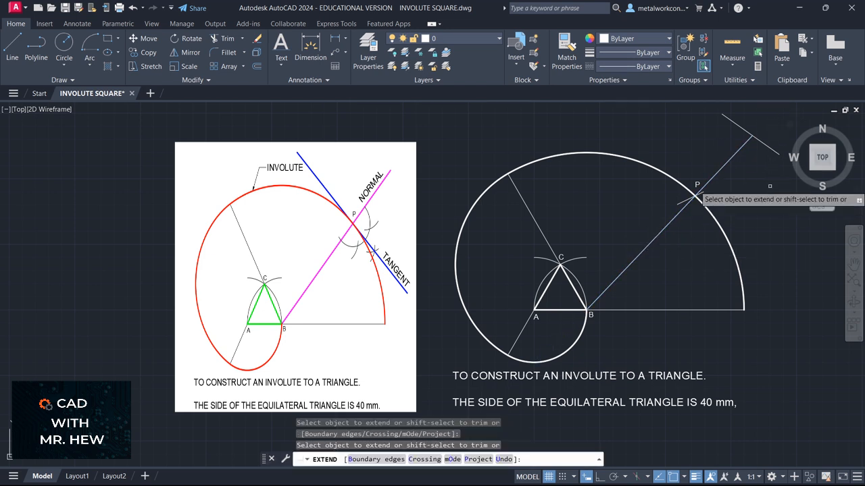
{"action": "key", "text": "Escape"}
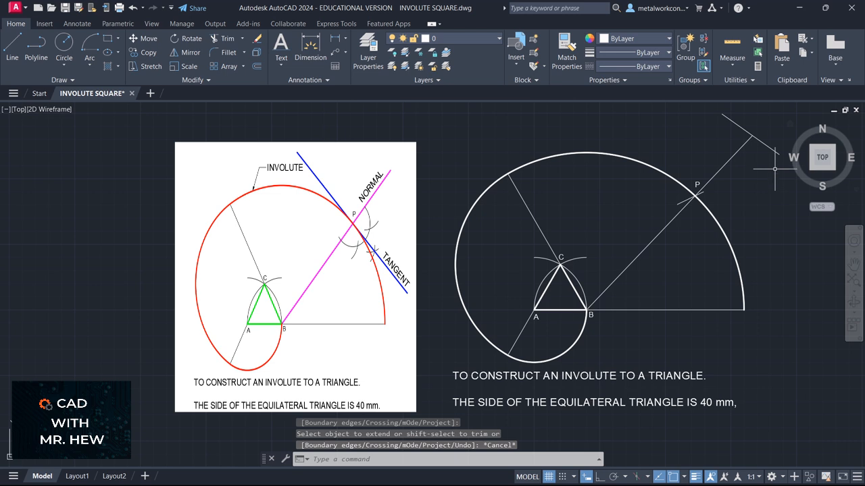
{"action": "left_click", "coordinate": [768, 145]}
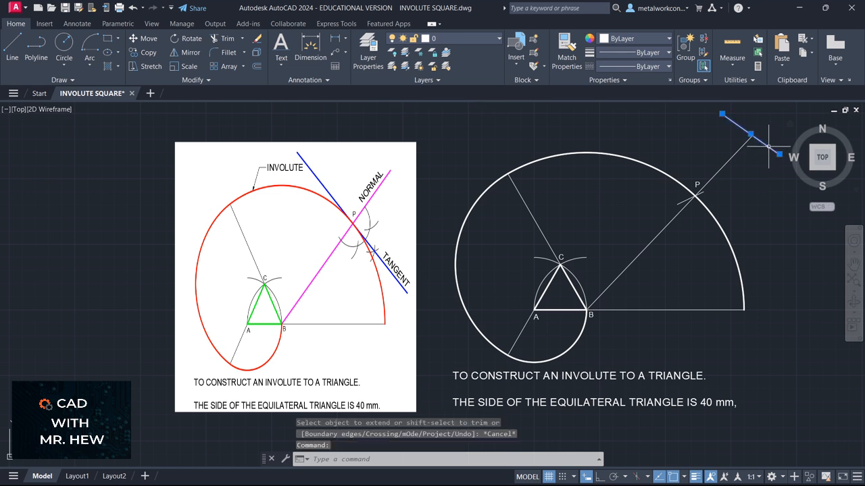
{"action": "key", "text": "Delete"}
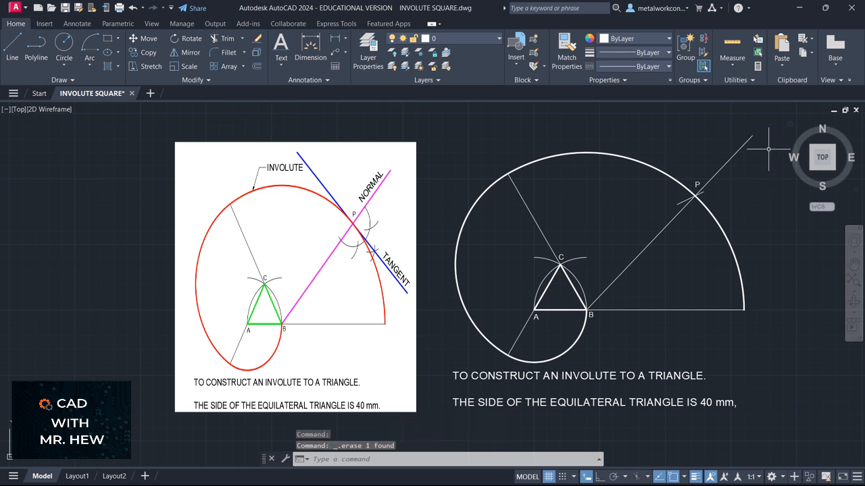
- Add single-line text "NORMAL" along the extended line above P, 4 high at 45° rotation, with object snap off
{"action": "left_click", "coordinate": [280, 64]}
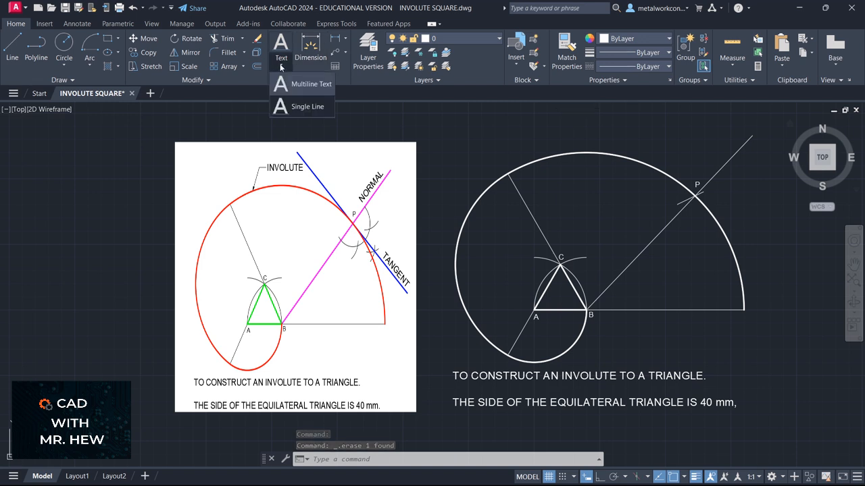
{"action": "left_click", "coordinate": [304, 107]}
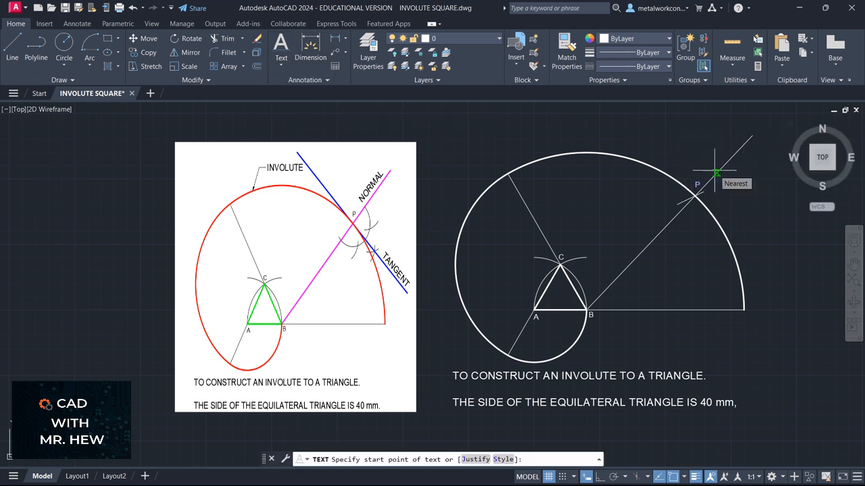
{"action": "left_click", "coordinate": [674, 477]}
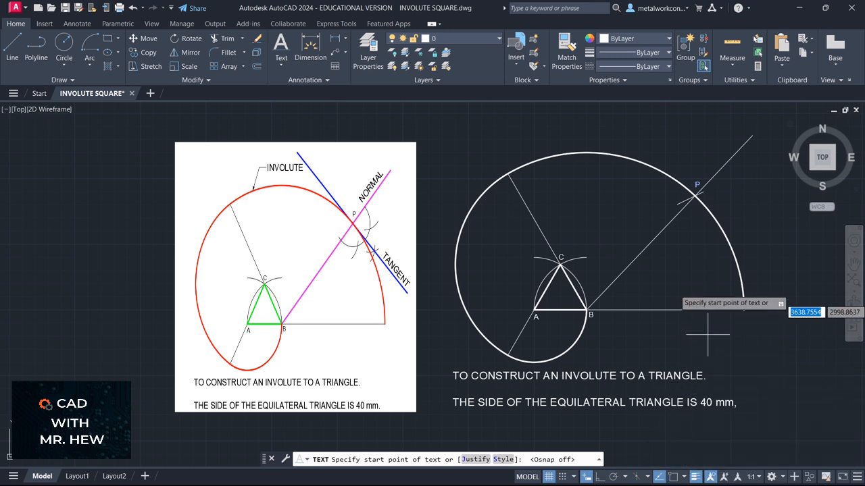
{"action": "left_click", "coordinate": [708, 177]}
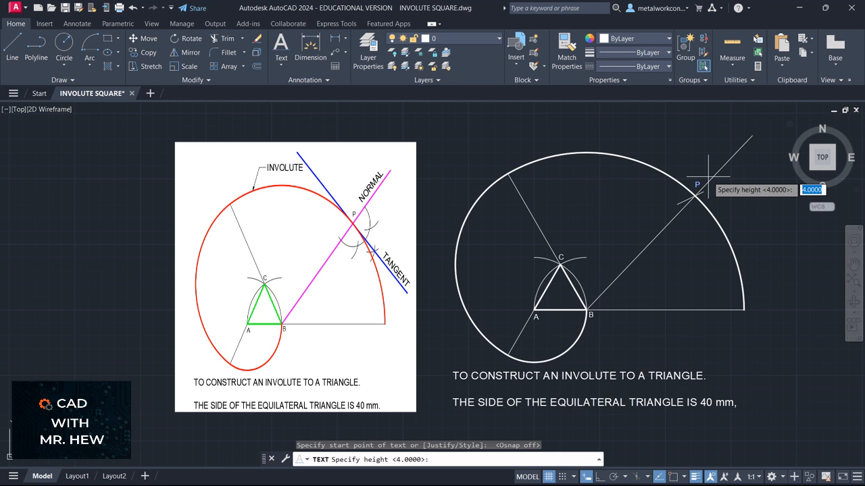
{"action": "key", "text": "Return"}
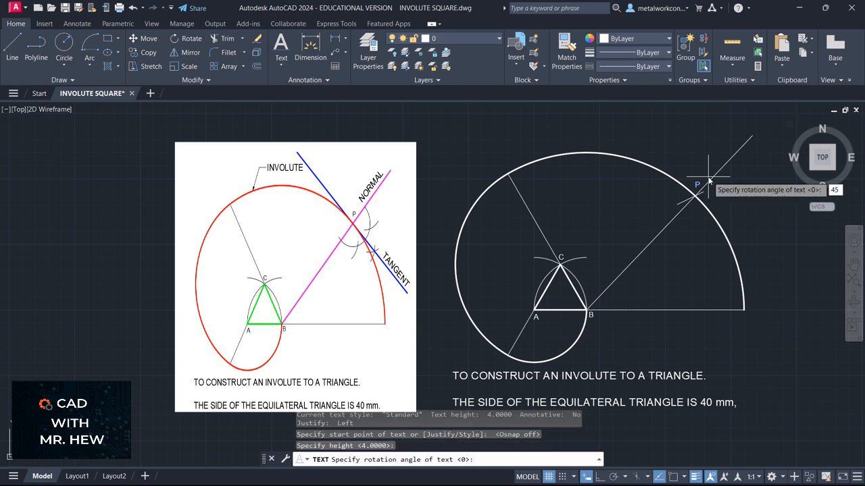
{"action": "key", "text": "Return"}
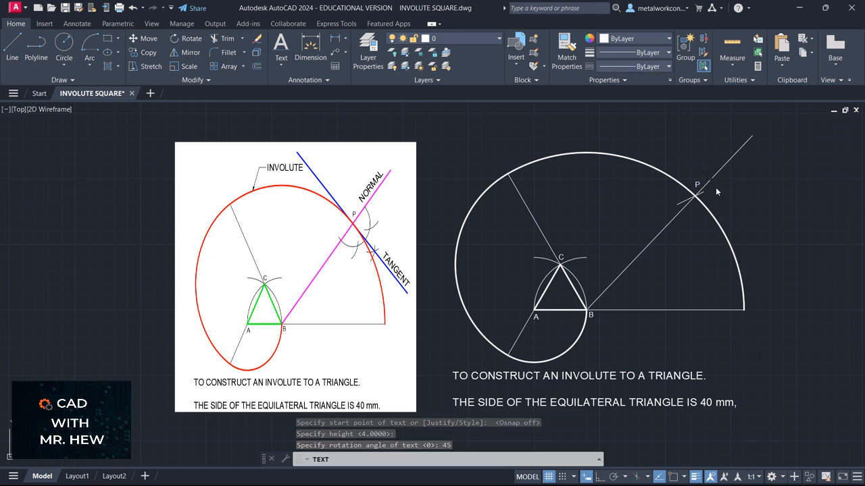
{"action": "type", "text": "NORMAL"}
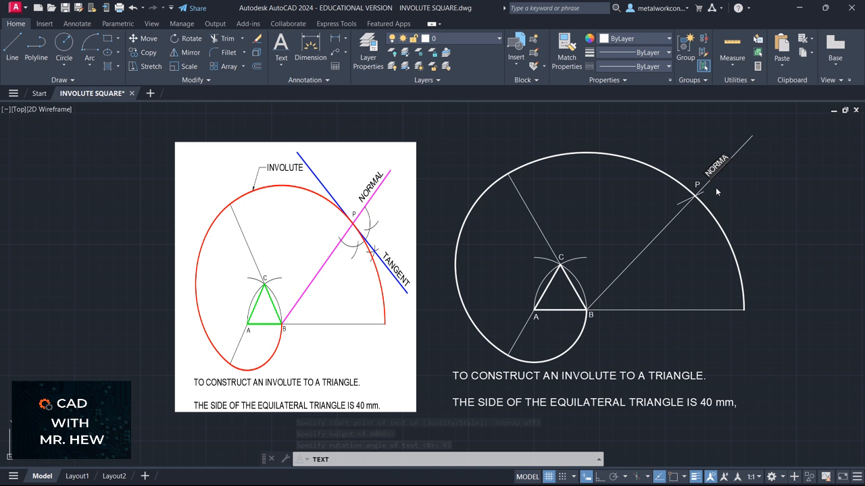
{"action": "left_click", "coordinate": [737, 192]}
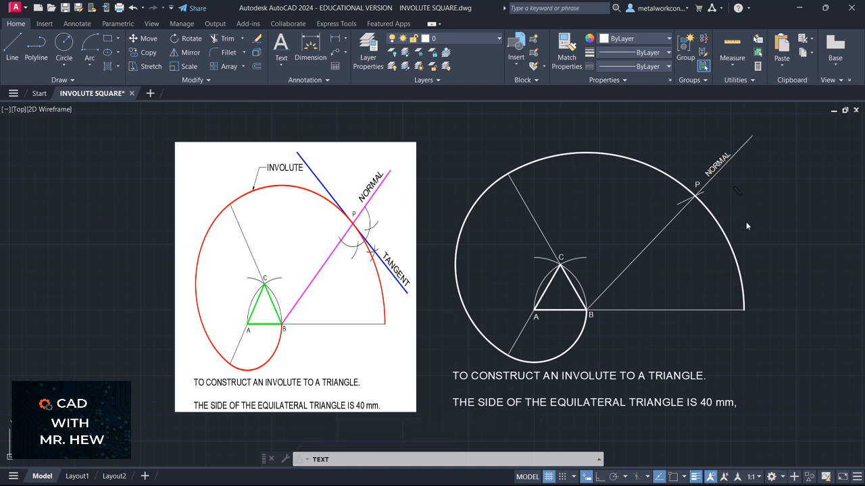
{"action": "key", "text": "Return"}
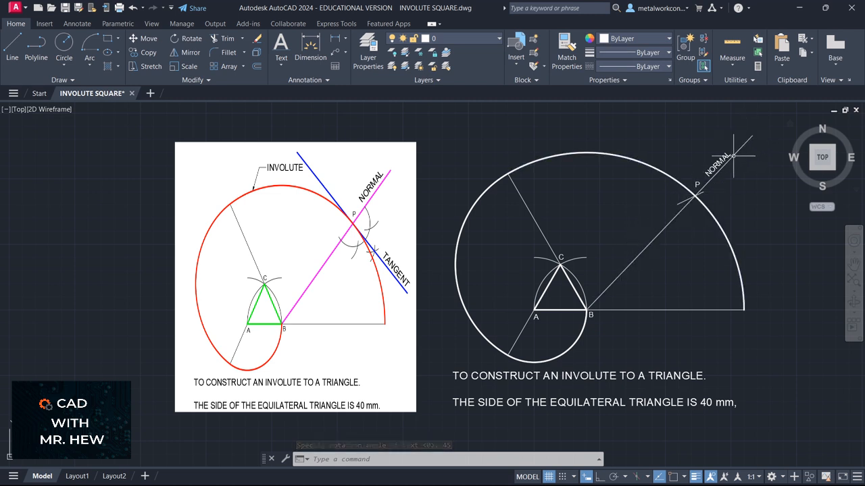
- Draw a Center, Start, End arc centred on P with radius 20, crossing the normal on both sides of P
{"action": "left_click", "coordinate": [91, 66]}
{"action": "left_click", "coordinate": [102, 249]}
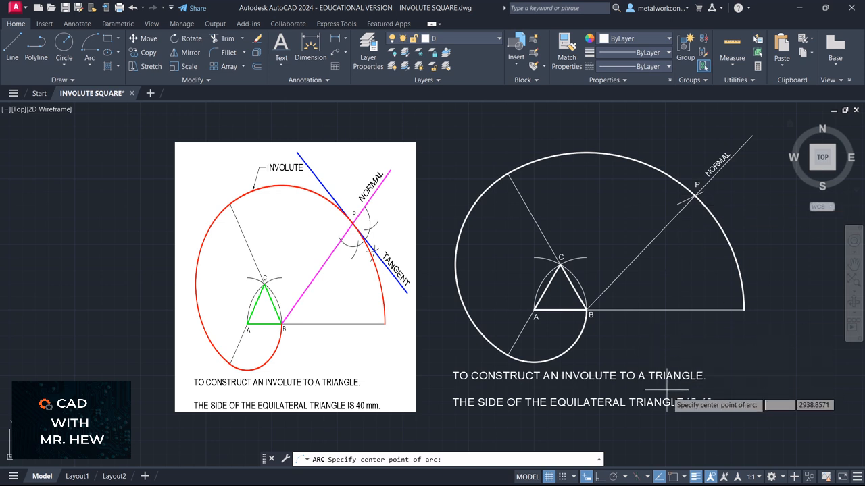
{"action": "left_click", "coordinate": [695, 196]}
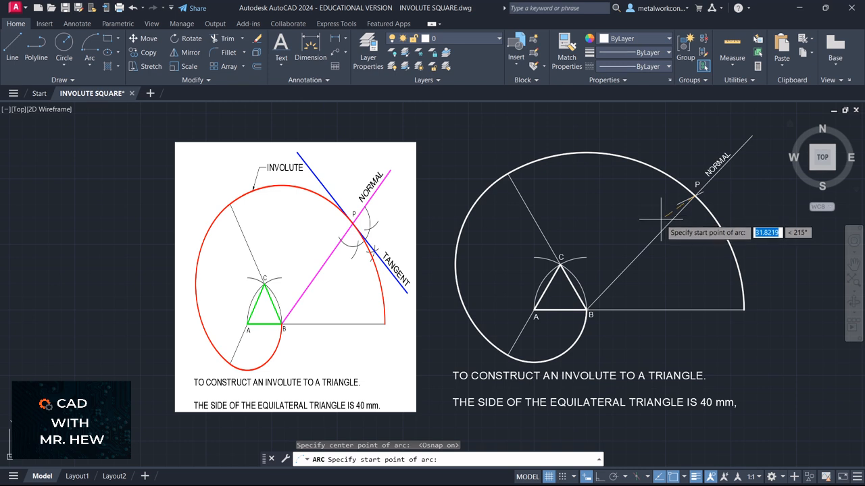
{"action": "key", "text": "Return"}
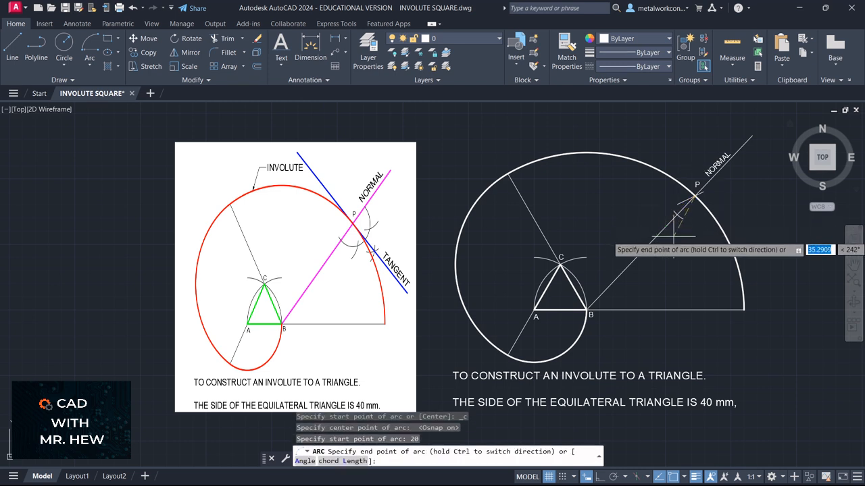
{"action": "left_click", "coordinate": [751, 162]}
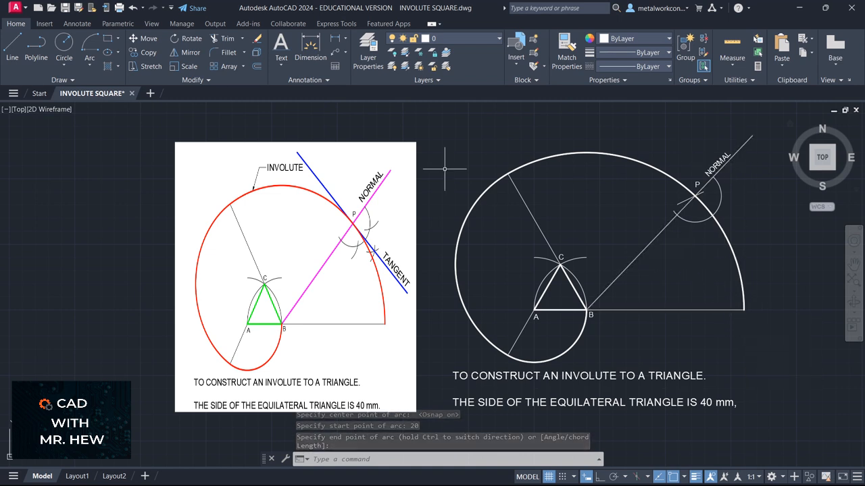
{"action": "left_click", "coordinate": [90, 70]}
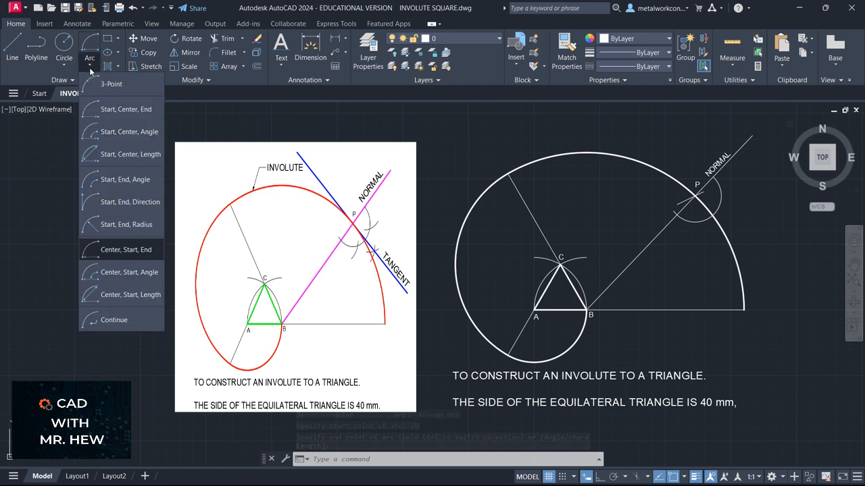
{"action": "left_click", "coordinate": [117, 257]}
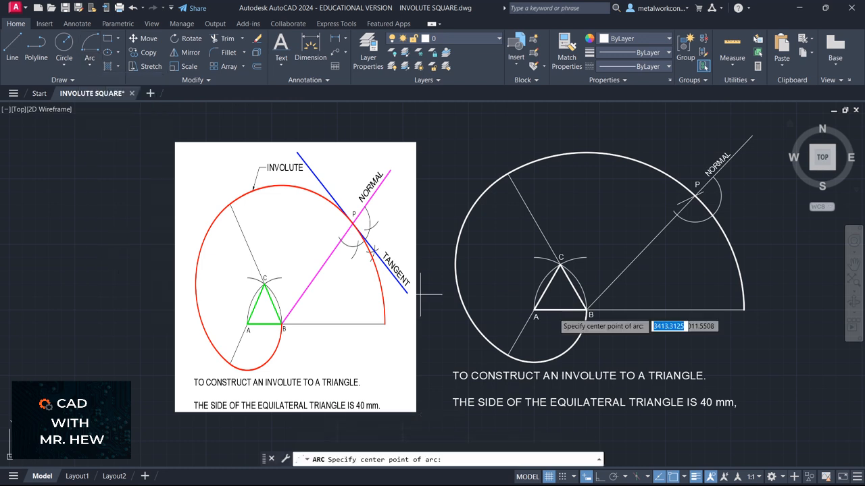
{"action": "left_click", "coordinate": [676, 215]}
{"action": "key", "text": "Escape"}
{"action": "key", "text": "Escape"}
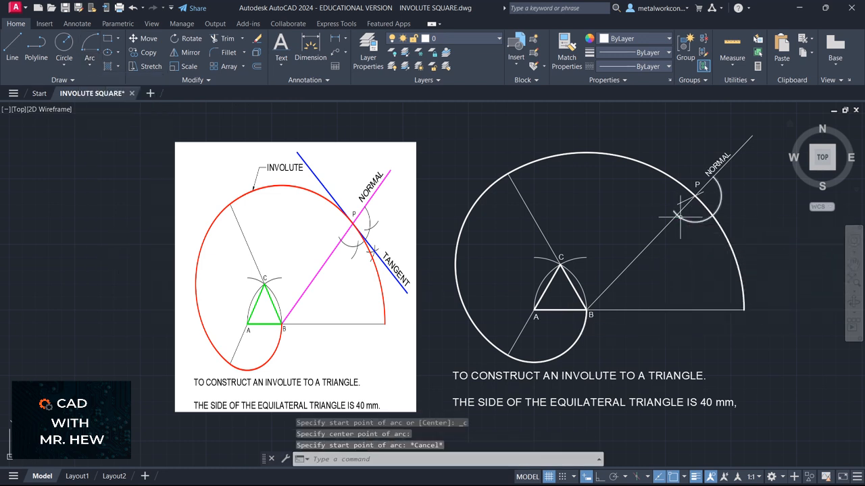
- Draw a Center, Start, End arc of radius 20 centred where P's arc meets the normal on the B side, crossing P's arc
{"action": "left_click", "coordinate": [89, 69]}
{"action": "left_click", "coordinate": [123, 250]}
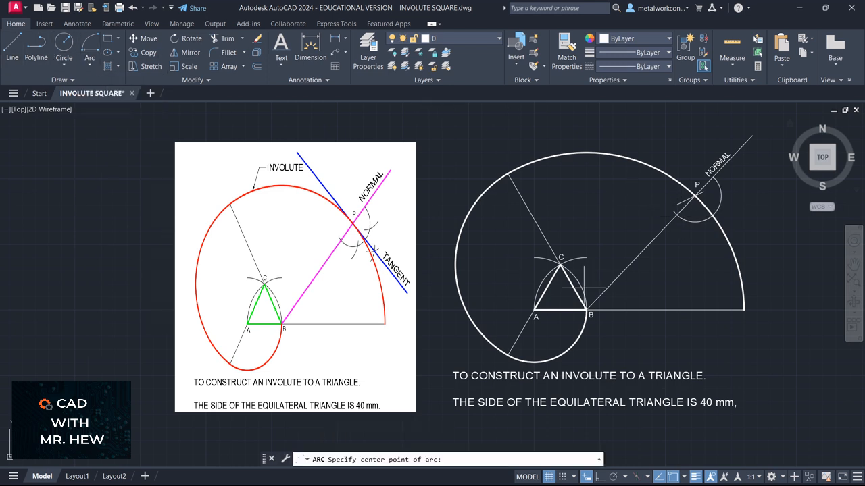
{"action": "left_click", "coordinate": [676, 214]}
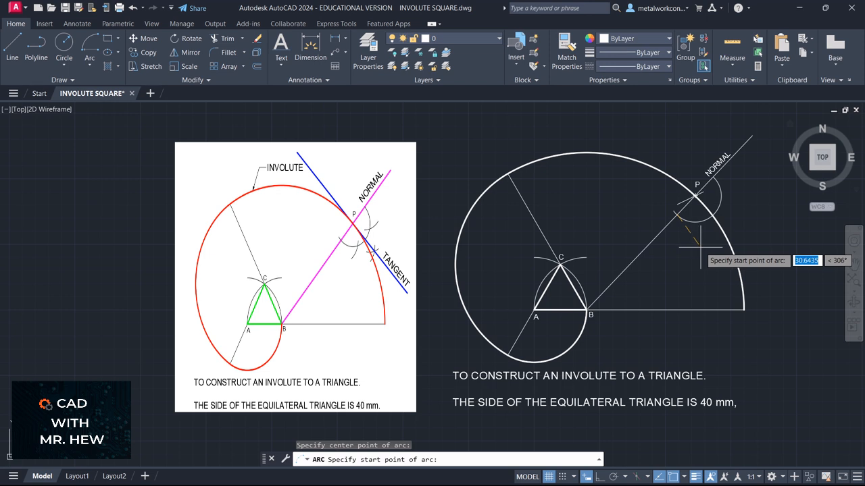
{"action": "type", "text": "2"}
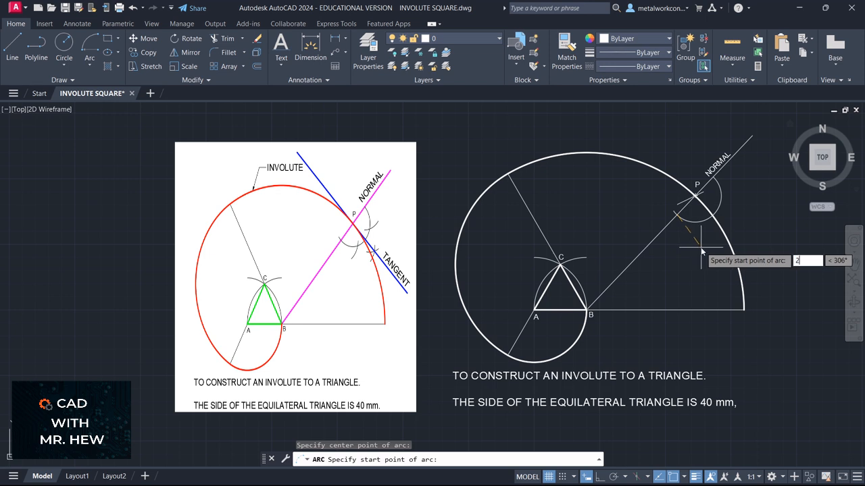
{"action": "type", "text": "0"}
{"action": "key", "text": "Return"}
{"action": "left_click", "coordinate": [712, 214]}
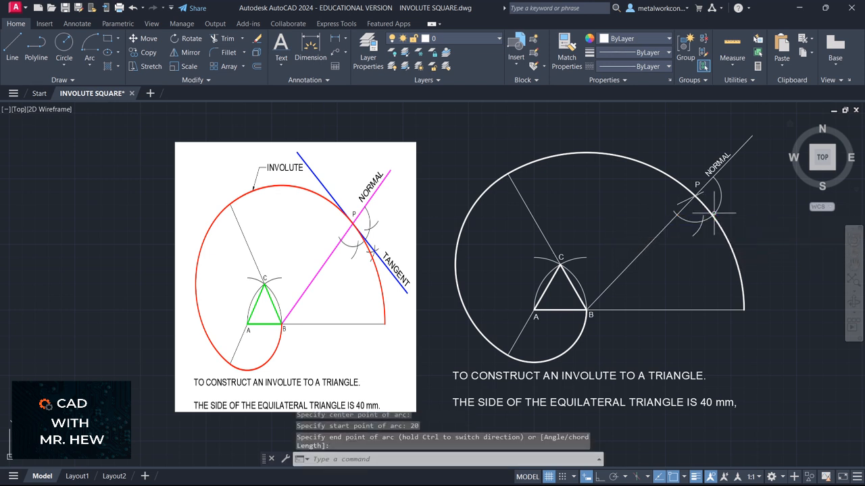
- Draw a radius 20 Center, Start, End arc centred where P's arc meets the normal outside the involute, crossing P's arc
{"action": "left_click", "coordinate": [89, 66]}
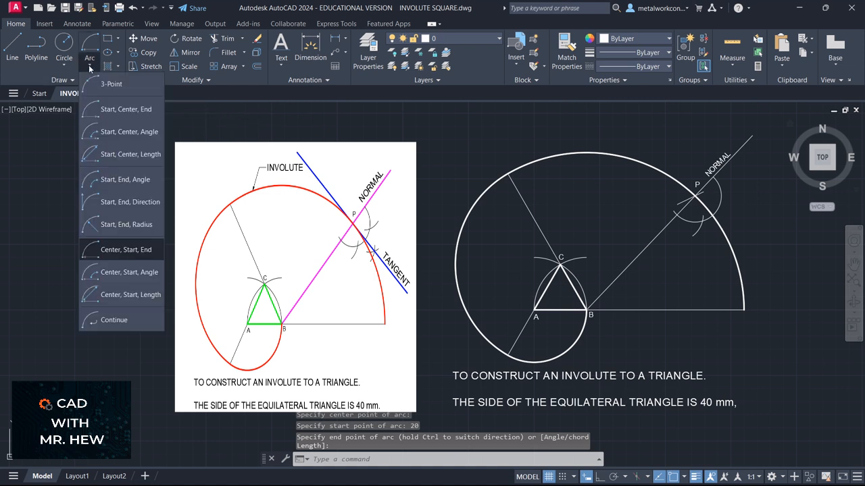
{"action": "left_click", "coordinate": [126, 250]}
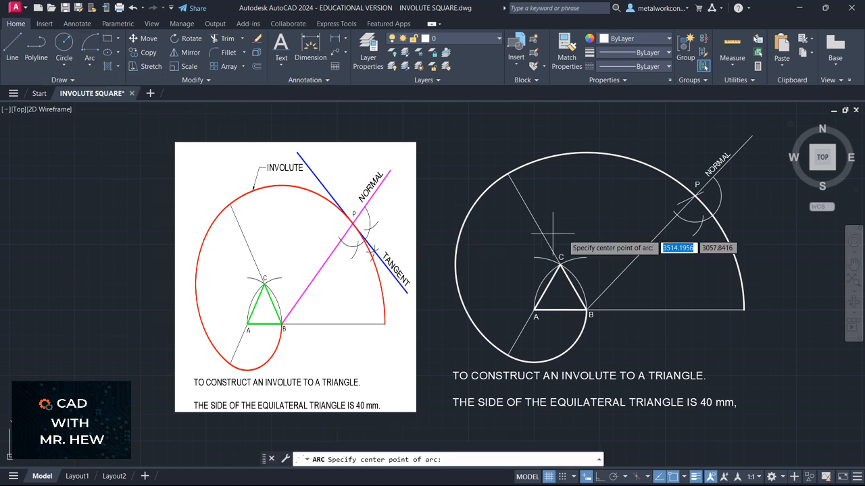
{"action": "left_click", "coordinate": [713, 176]}
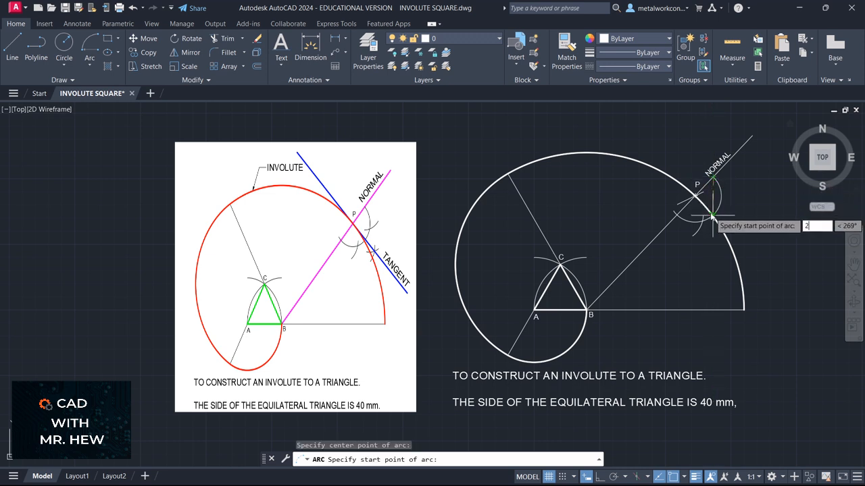
{"action": "type", "text": "20"}
{"action": "key", "text": "Return"}
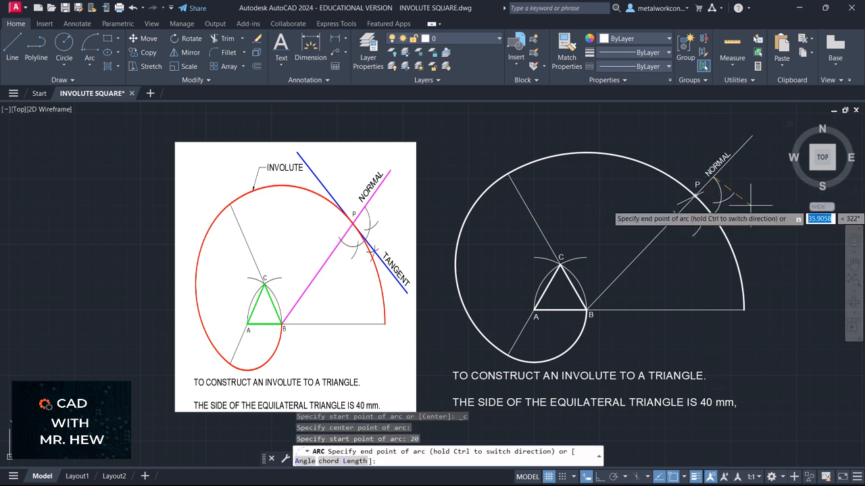
- Draw a short radius 20 arc outside the involute, centred on the lower crossing of P's arc and the first radius 20 arc
{"action": "left_click", "coordinate": [90, 66]}
{"action": "left_click", "coordinate": [112, 250]}
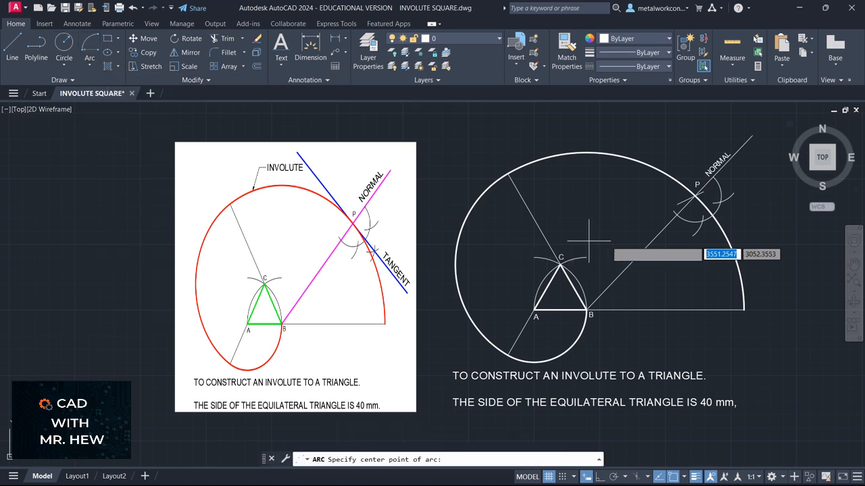
{"action": "scroll", "coordinate": [706, 227], "scroll_direction": "up", "scroll_amount": 5}
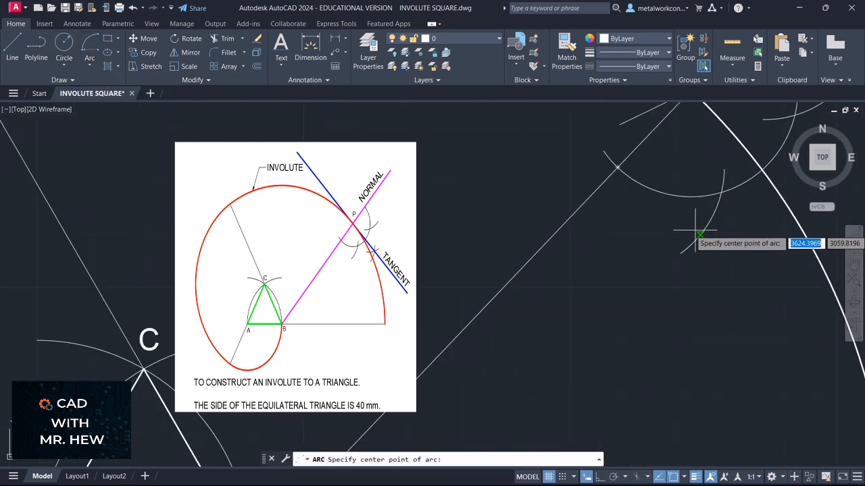
{"action": "left_click", "coordinate": [717, 202]}
{"action": "scroll", "coordinate": [719, 201], "scroll_direction": "down", "scroll_amount": 4}
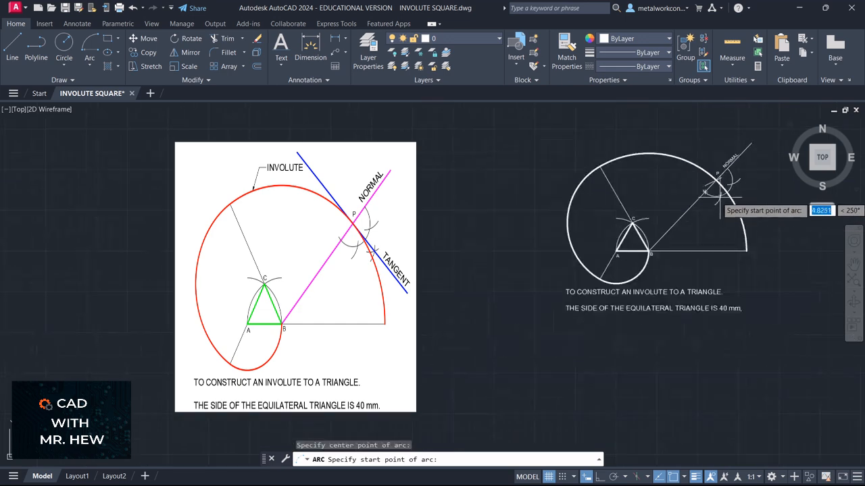
{"action": "scroll", "coordinate": [719, 211], "scroll_direction": "up", "scroll_amount": 6}
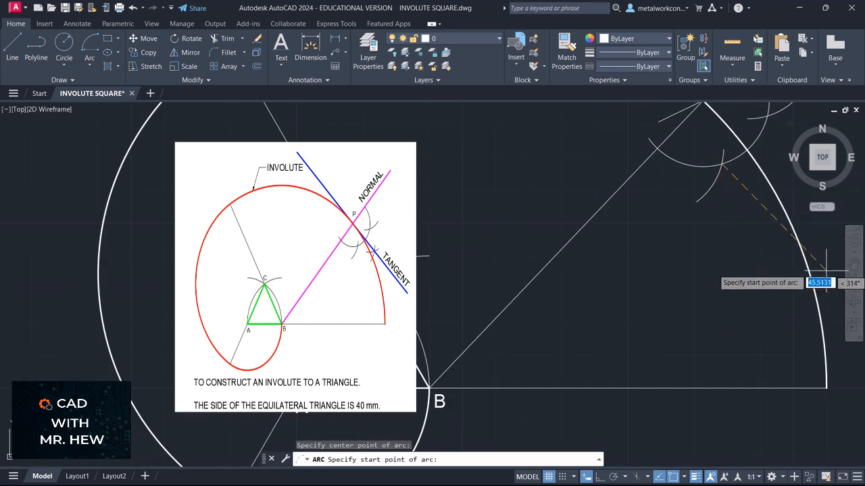
{"action": "left_click", "coordinate": [853, 264]}
{"action": "left_click_drag", "start_coordinate": [777, 250], "coordinate": [777, 344]}
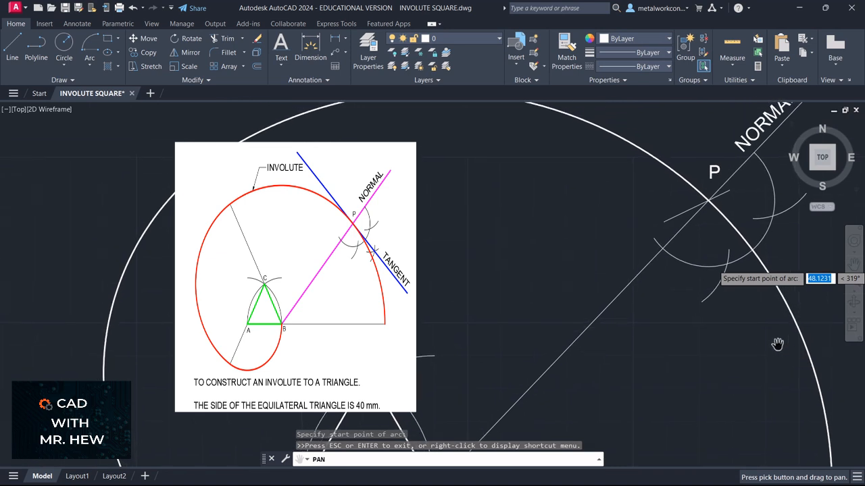
{"action": "key", "text": "Escape"}
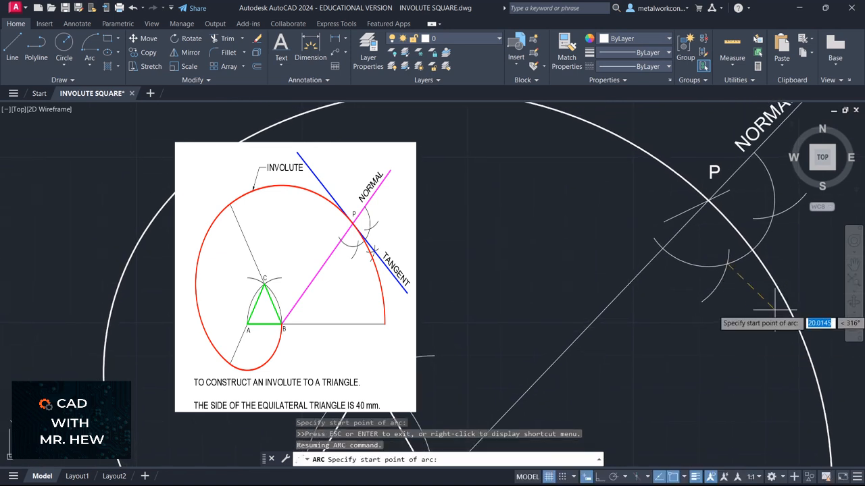
{"action": "type", "text": "20"}
{"action": "key", "text": "Return"}
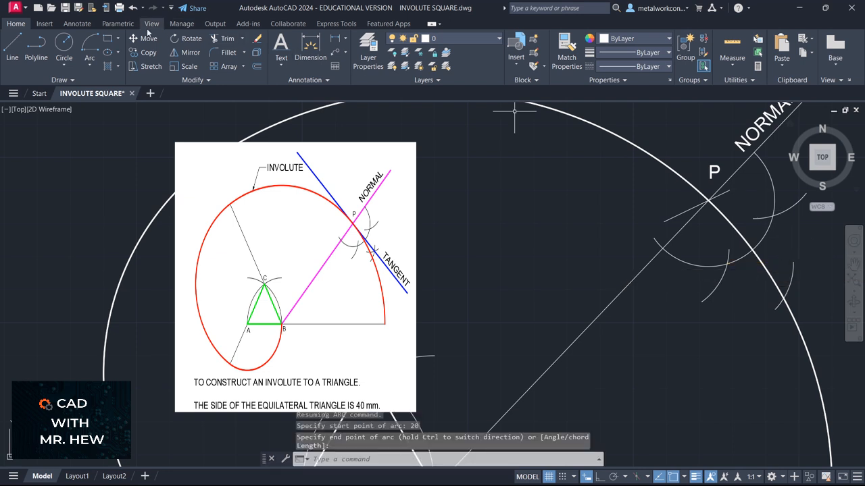
- Draw a radius 20 arc centred on the upper crossing on P's arc, intersecting the short arc outside the involute
{"action": "left_click", "coordinate": [89, 67]}
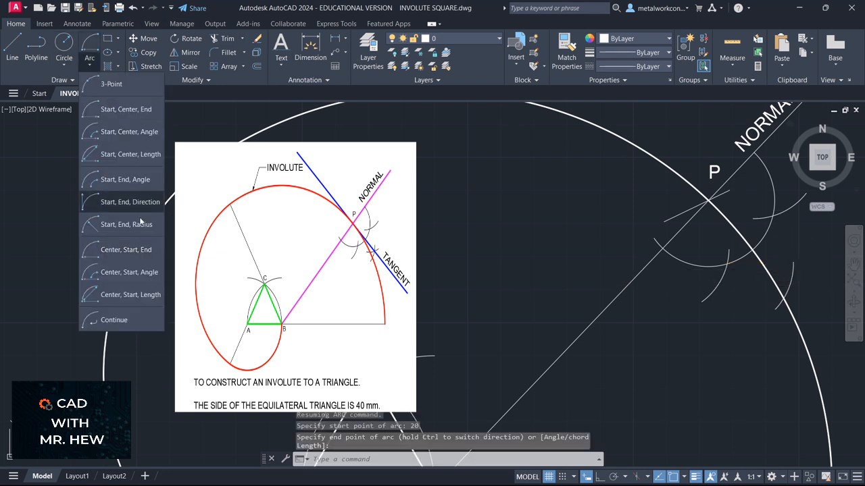
{"action": "left_click", "coordinate": [115, 249]}
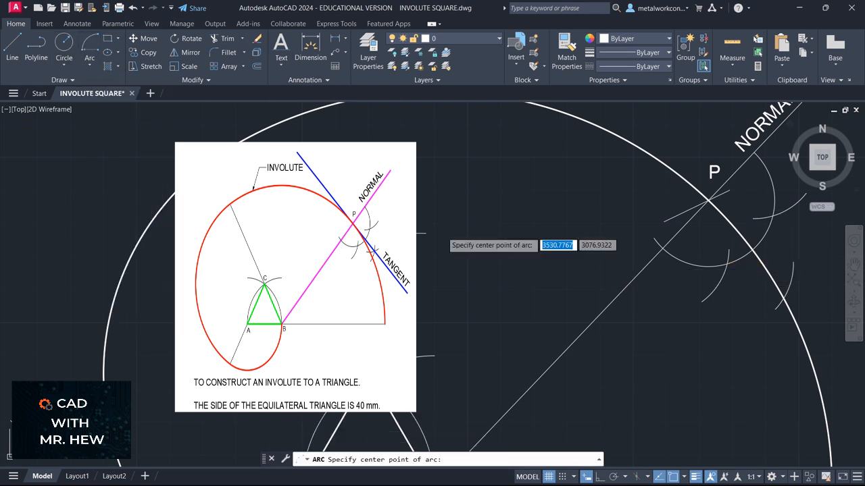
{"action": "left_click", "coordinate": [772, 216]}
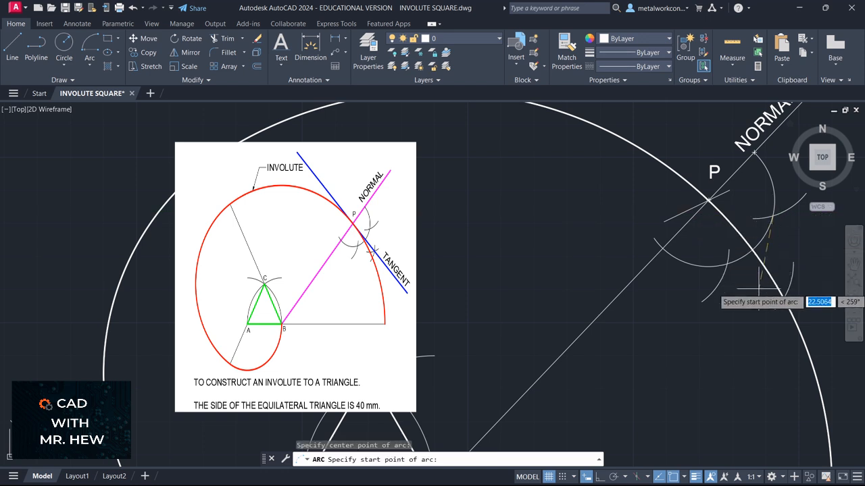
{"action": "type", "text": "20"}
{"action": "key", "text": "Return"}
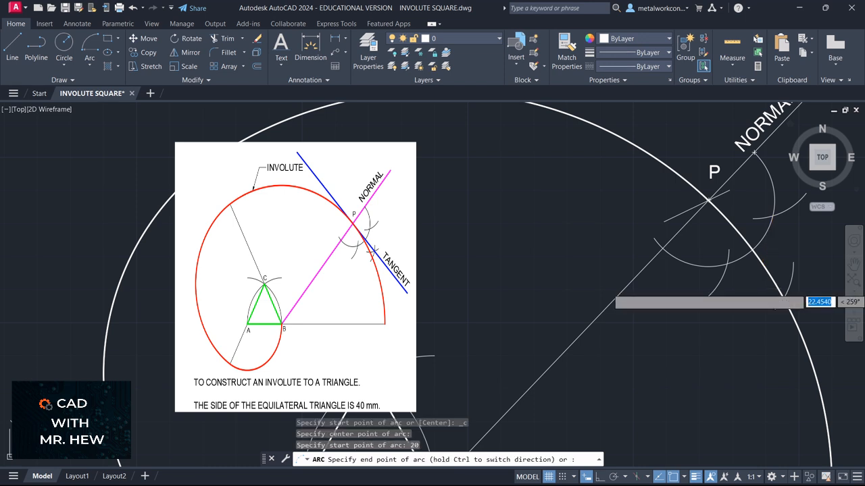
{"action": "left_click", "coordinate": [818, 287]}
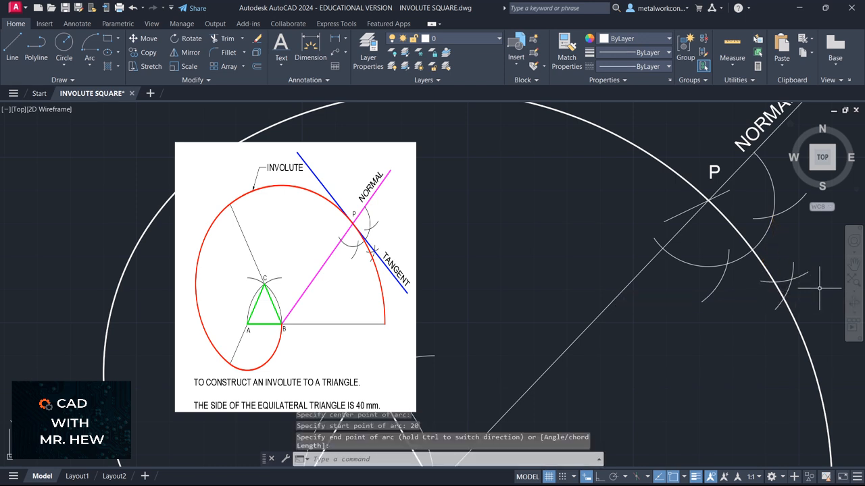
- Draw the tangent line from the intersection of the two short arcs outside the involute to point P
{"action": "scroll", "coordinate": [820, 278], "scroll_direction": "down", "scroll_amount": 4}
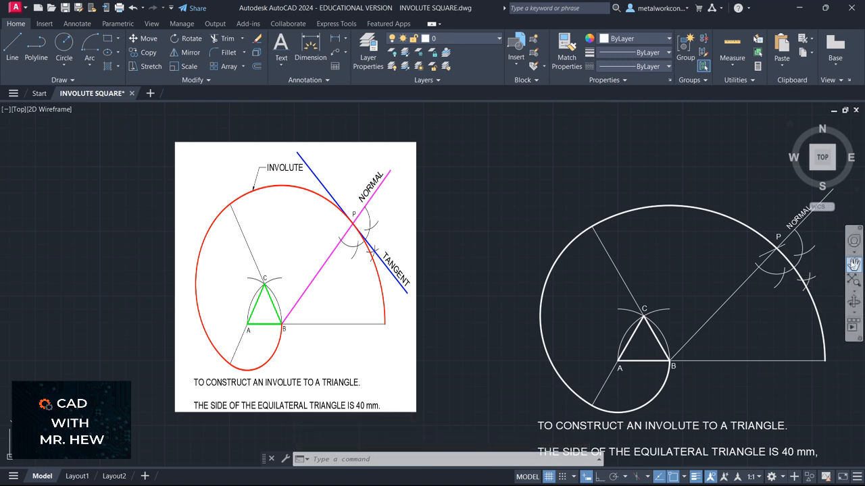
{"action": "left_click", "coordinate": [854, 263]}
{"action": "mouse_move", "coordinate": [825, 254]}
{"action": "left_mouse_down"}
{"action": "mouse_move", "coordinate": [776, 233]}
{"action": "mouse_move", "coordinate": [804, 254]}
{"action": "left_mouse_up"}
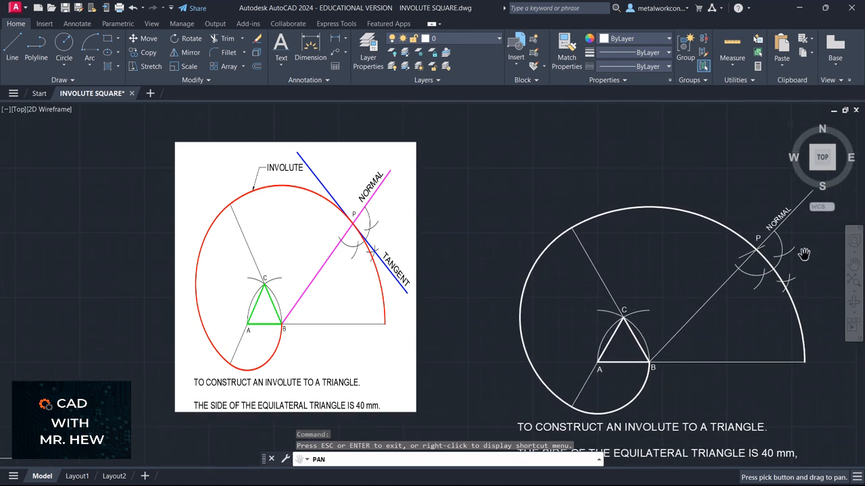
{"action": "left_click", "coordinate": [12, 48]}
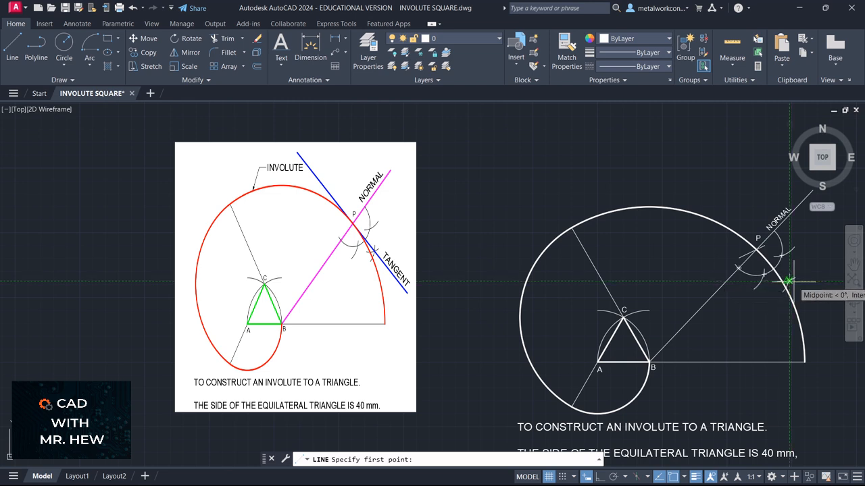
{"action": "scroll", "coordinate": [791, 289], "scroll_direction": "up", "scroll_amount": 2}
{"action": "scroll", "coordinate": [788, 257], "scroll_direction": "up", "scroll_amount": 3}
{"action": "left_click", "coordinate": [787, 260]}
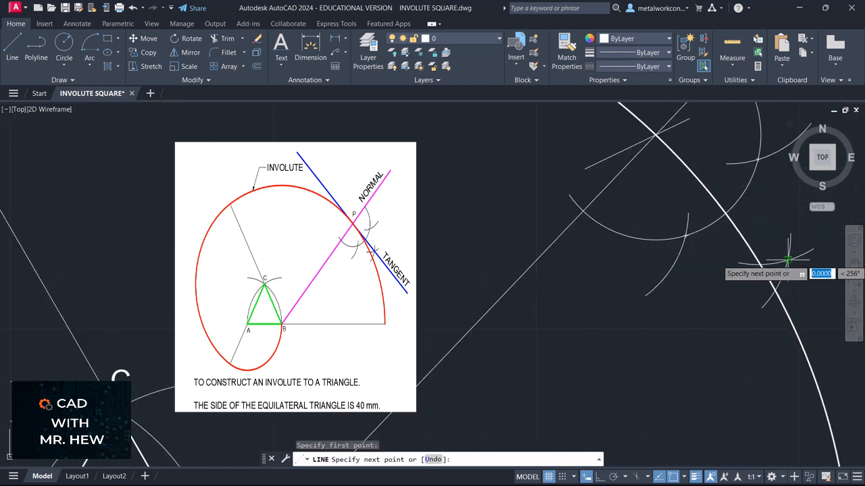
{"action": "left_click", "coordinate": [655, 136]}
{"action": "key", "text": "Return"}
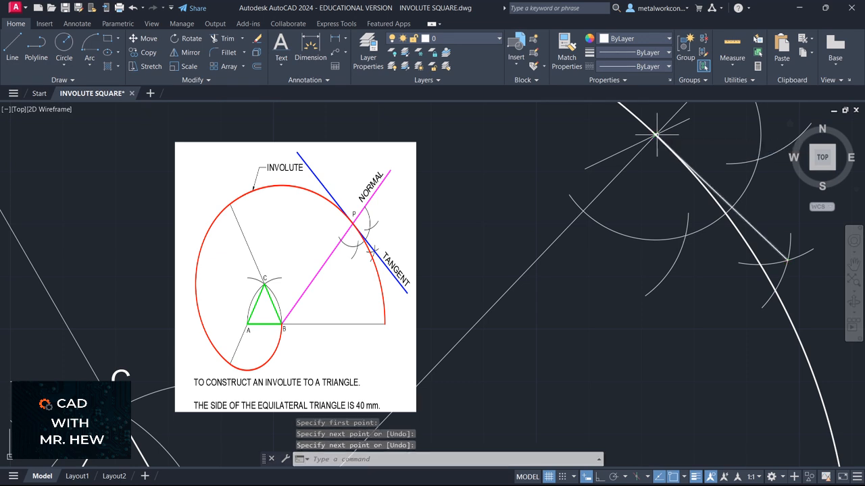
- Draw a short sloping boundary line outside the involute, across the path of the tangent beyond the arc intersection
{"action": "scroll", "coordinate": [658, 137], "scroll_direction": "down", "scroll_amount": 3}
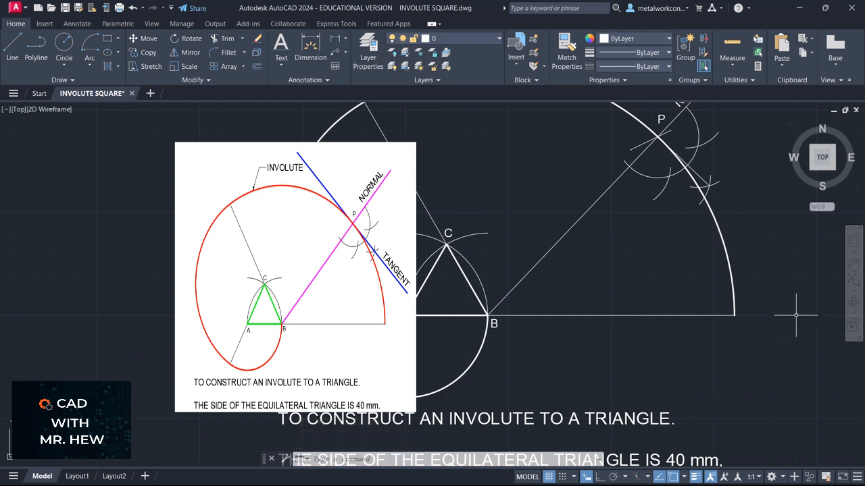
{"action": "left_click", "coordinate": [12, 46]}
{"action": "left_click", "coordinate": [837, 254]}
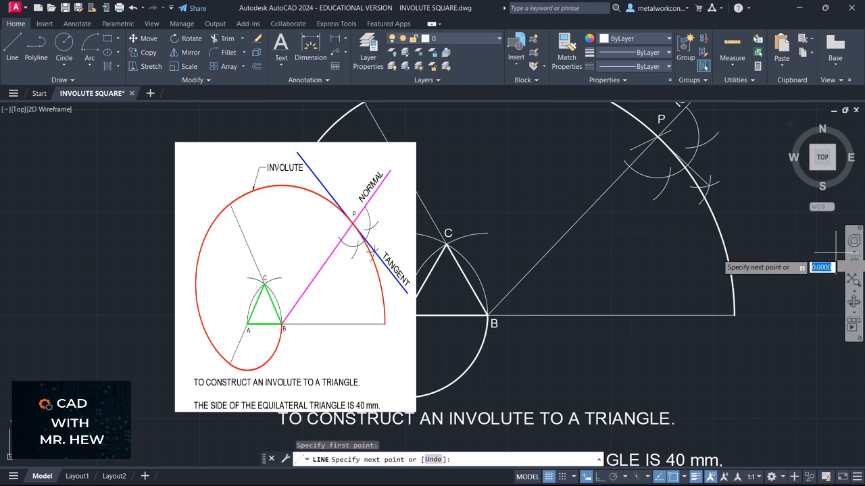
{"action": "left_click", "coordinate": [793, 347]}
{"action": "key", "text": "Return"}
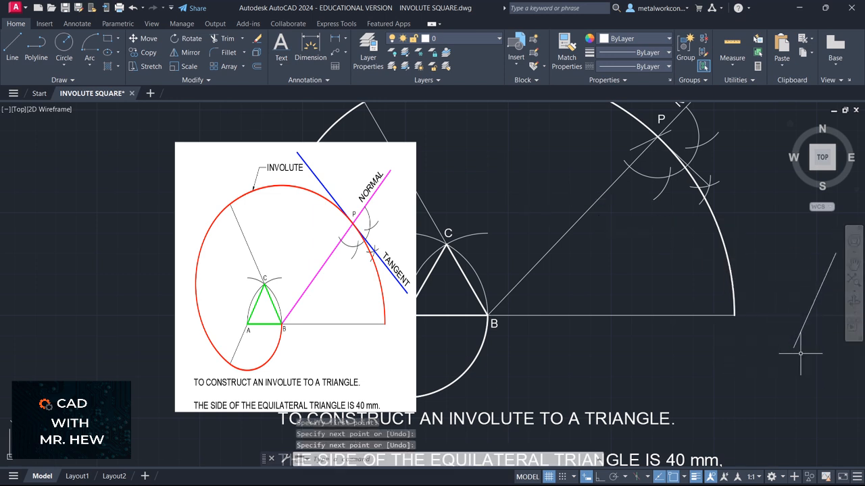
- Extend the tangent line past the arc intersection to the sloping boundary line outside the involute
{"action": "type", "text": "ex"}
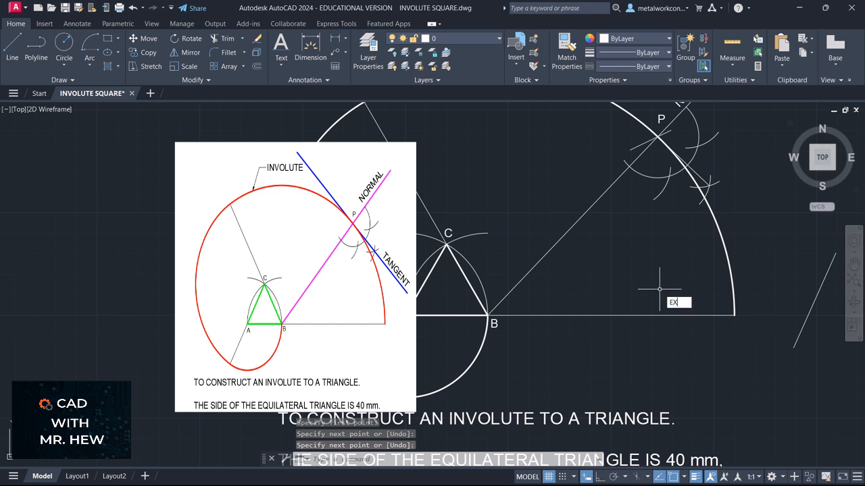
{"action": "key", "text": "Return"}
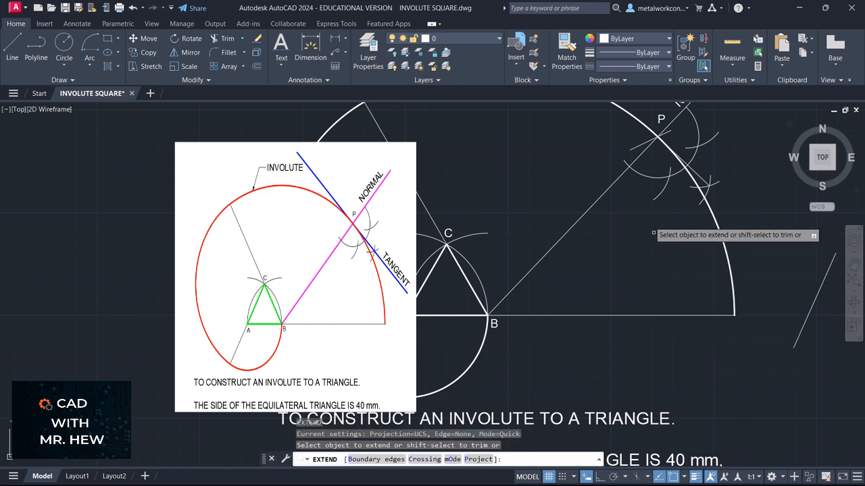
{"action": "left_click", "coordinate": [697, 169]}
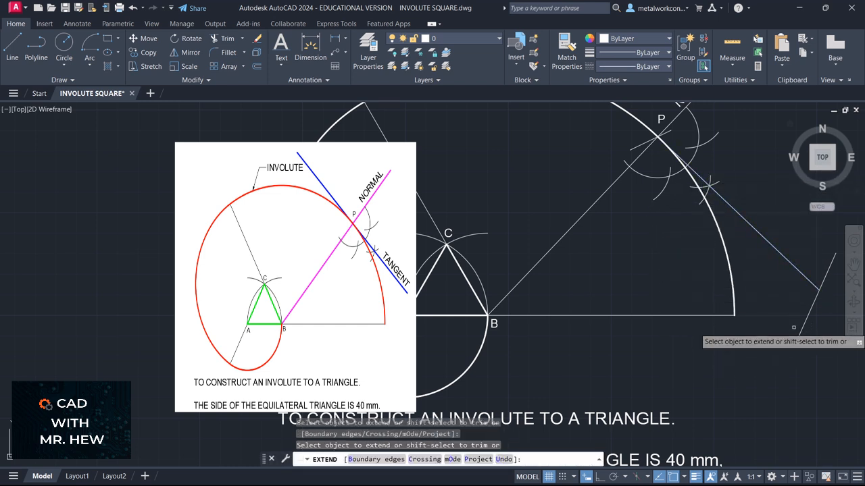
{"action": "key", "text": "Return"}
{"action": "key", "text": "Return"}
{"action": "key", "text": "Escape"}
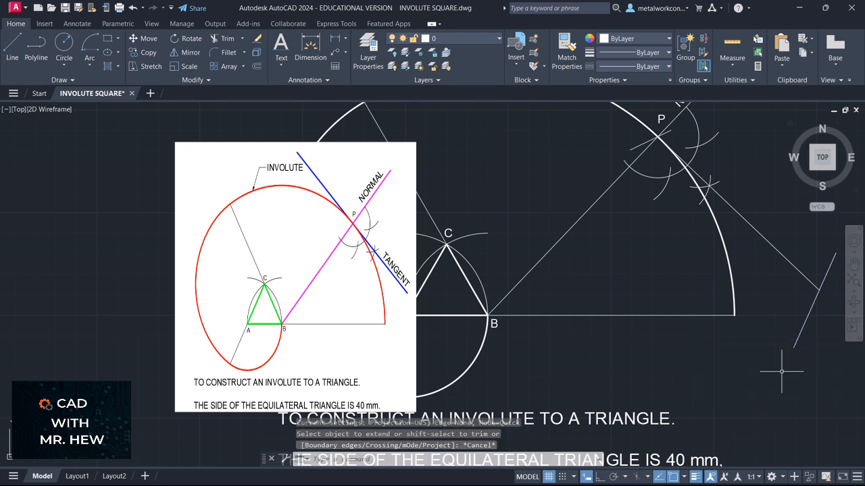
- Delete the sloping boundary line at the tangent's lower end and draw another above the involute, across the tangent's path beyond P
{"action": "left_click", "coordinate": [802, 330]}
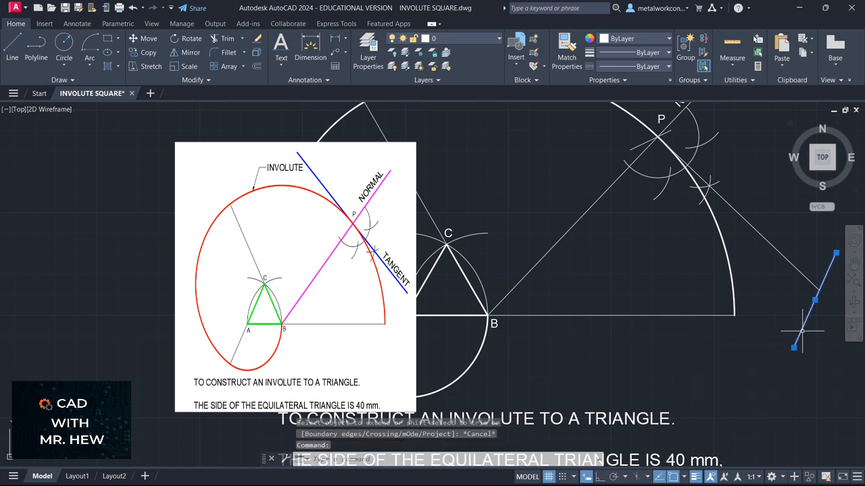
{"action": "key", "text": "Delete"}
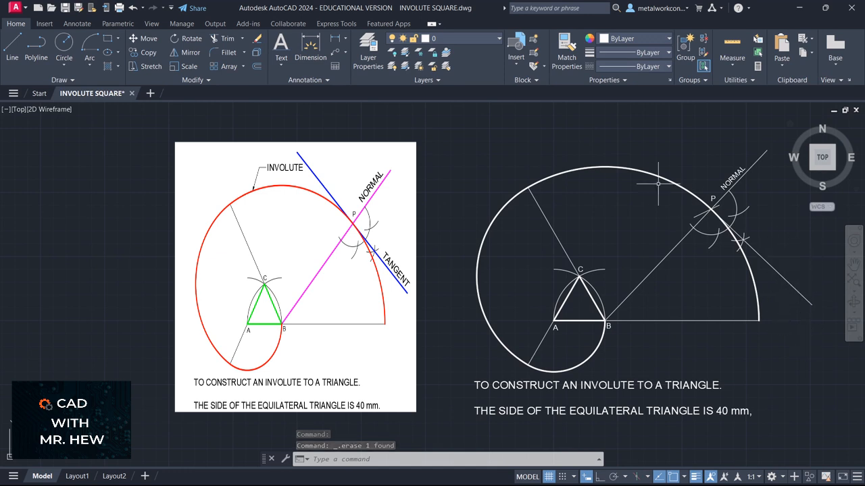
{"action": "left_click", "coordinate": [13, 45]}
{"action": "left_click", "coordinate": [580, 149]}
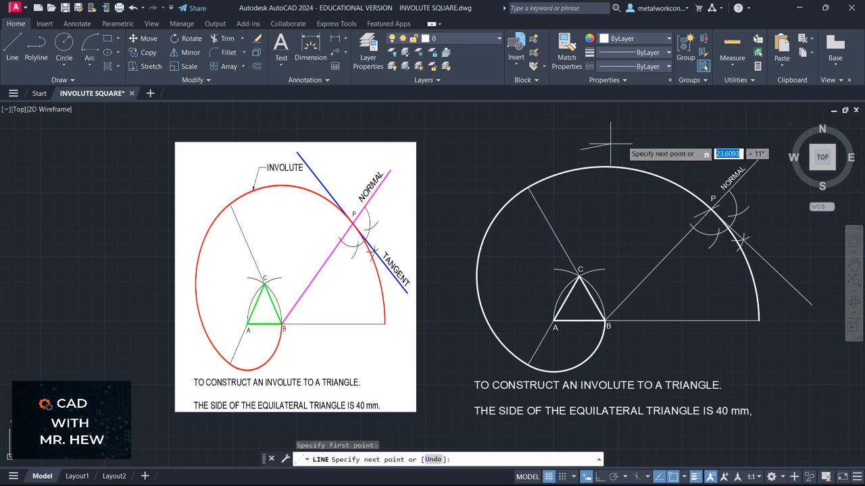
{"action": "left_click", "coordinate": [666, 114]}
{"action": "key", "text": "Return"}
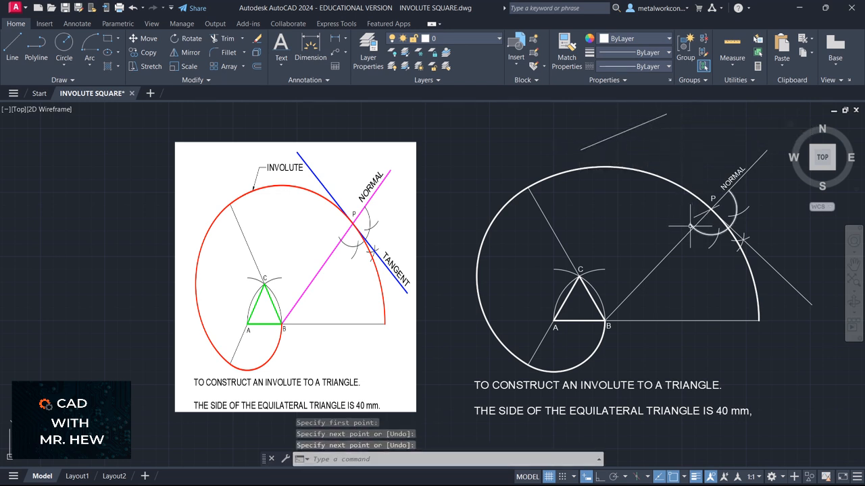
- Extend the tangent line past P to the boundary line above the involute, and delete that boundary line
{"action": "type", "text": "ex"}
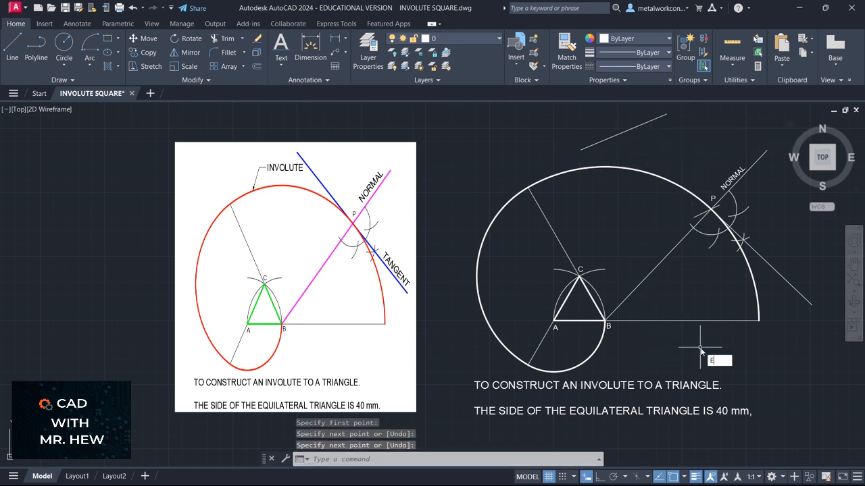
{"action": "key", "text": "Return"}
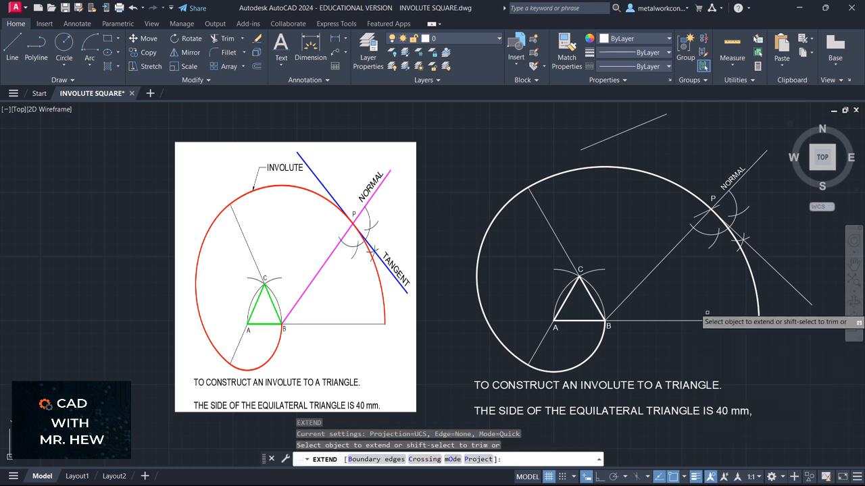
{"action": "left_click", "coordinate": [726, 222]}
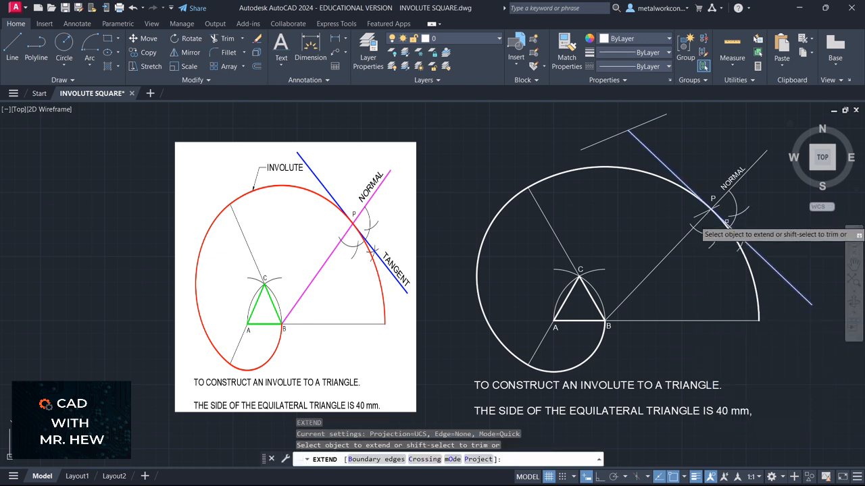
{"action": "key", "text": "Escape"}
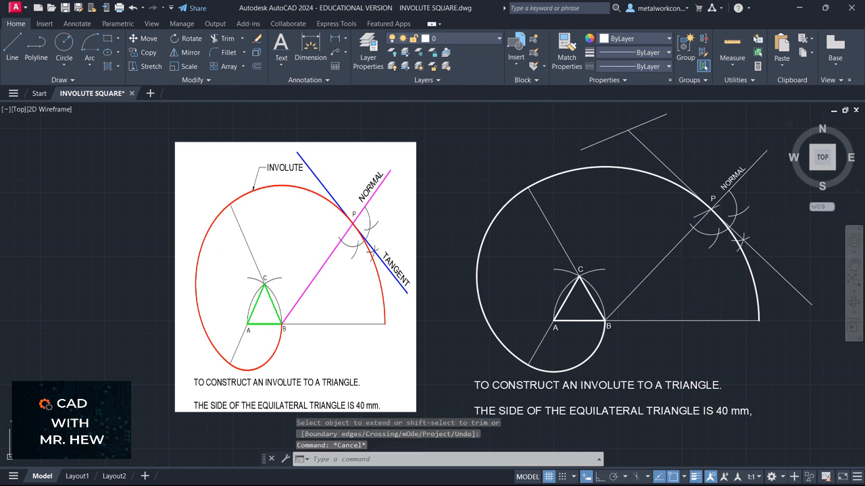
{"action": "left_click", "coordinate": [635, 122]}
{"action": "key", "text": "Delete"}
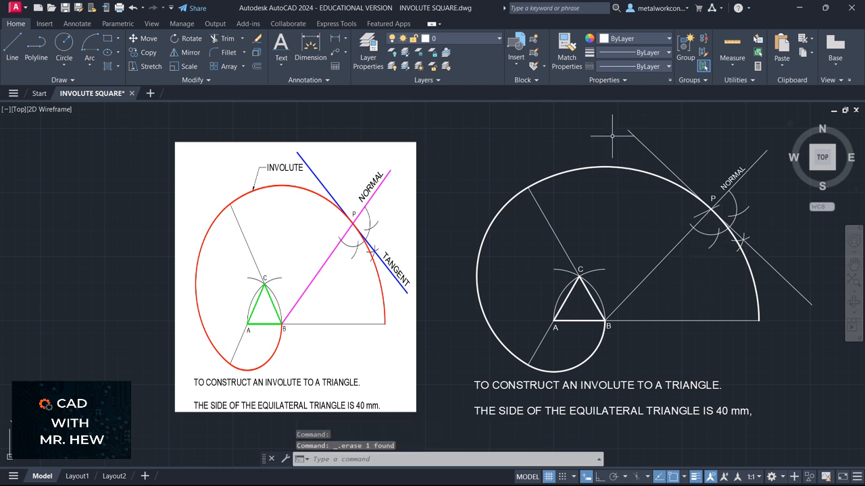
- Move the tangent and normal lines through P to the OUTLINE layer
{"action": "left_click", "coordinate": [756, 253]}
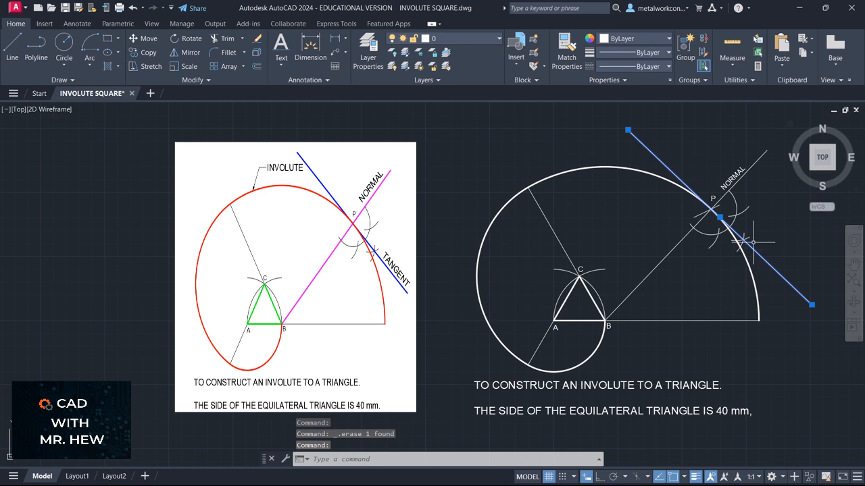
{"action": "left_click", "coordinate": [754, 160]}
{"action": "left_click", "coordinate": [748, 170]}
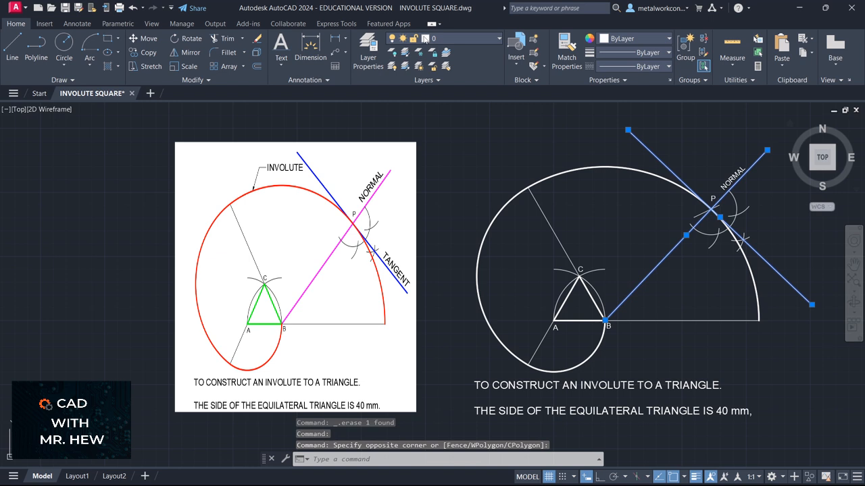
{"action": "left_click", "coordinate": [424, 38]}
{"action": "left_click", "coordinate": [447, 74]}
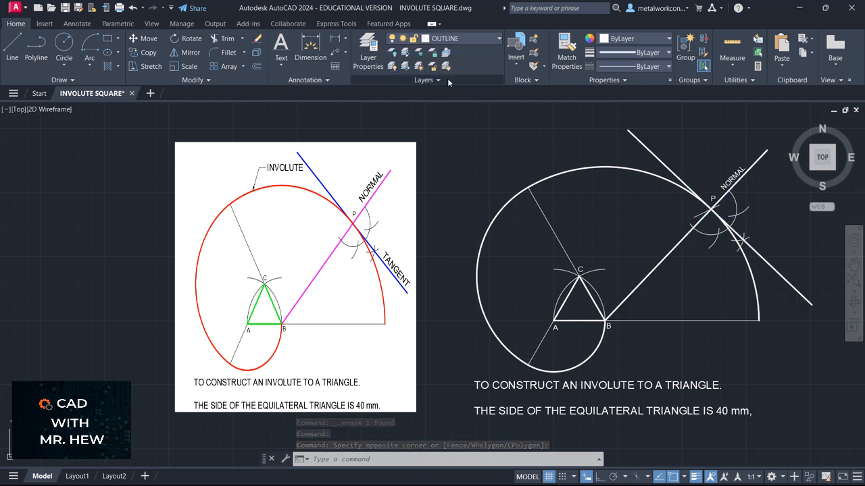
{"action": "key", "text": "Escape"}
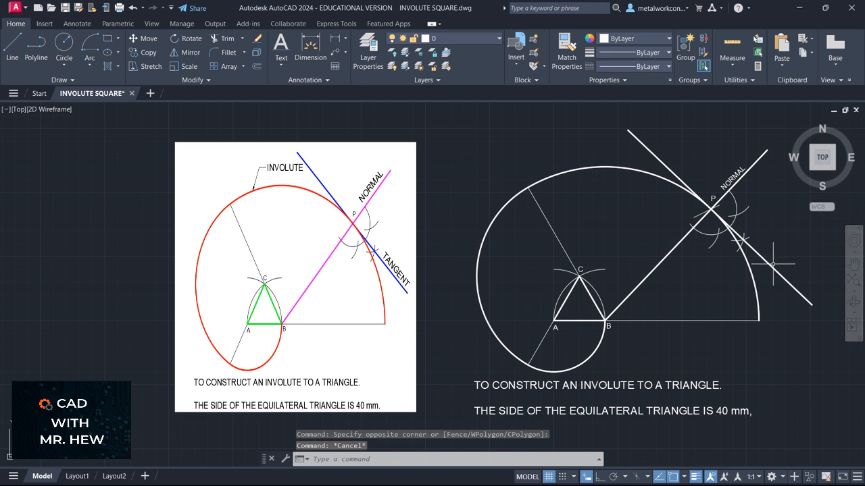
- With object snap off, add single-line text TANGENT beside the tangent's upper end, height 6 and rotation angle 225
{"action": "left_click", "coordinate": [285, 61]}
{"action": "left_click", "coordinate": [297, 107]}
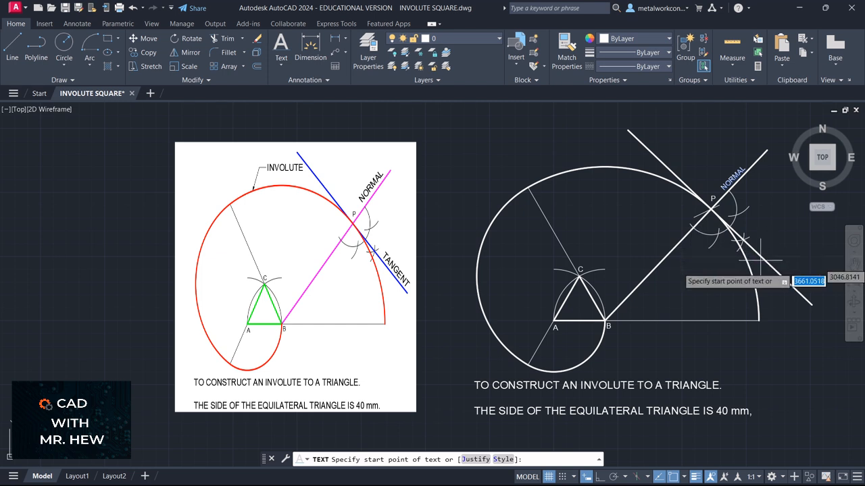
{"action": "left_click", "coordinate": [672, 477]}
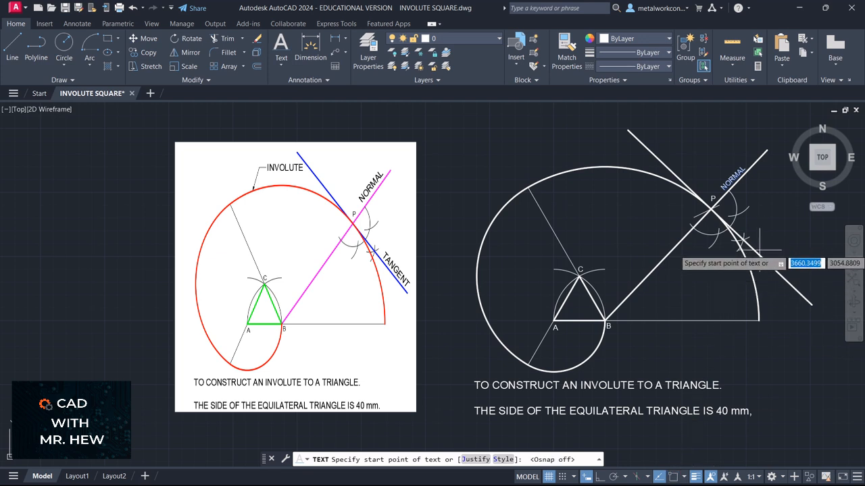
{"action": "left_click", "coordinate": [651, 144]}
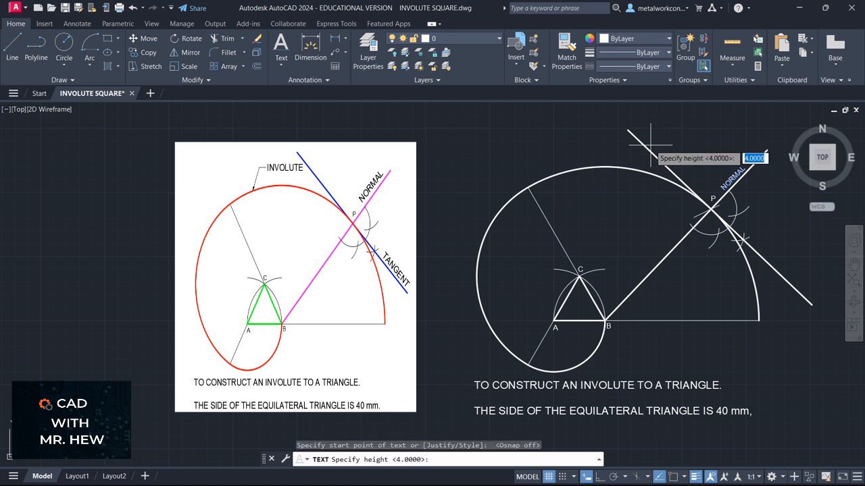
{"action": "type", "text": "6"}
{"action": "key", "text": "Return"}
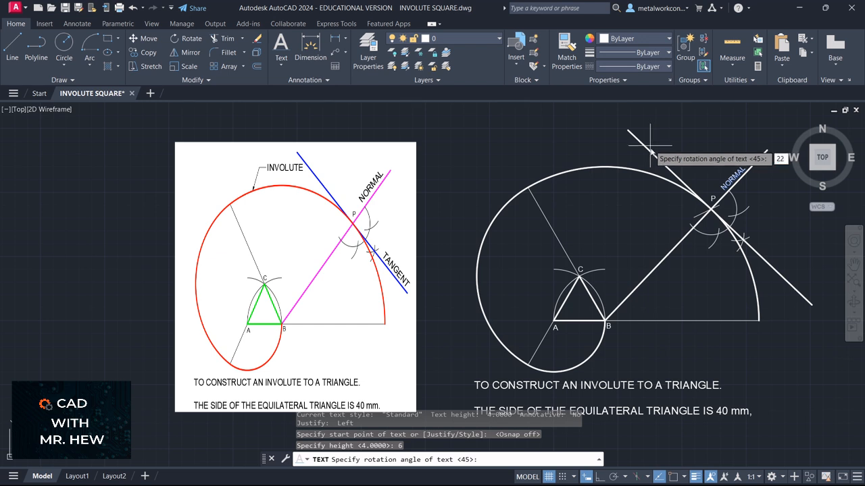
{"action": "key", "text": "Return"}
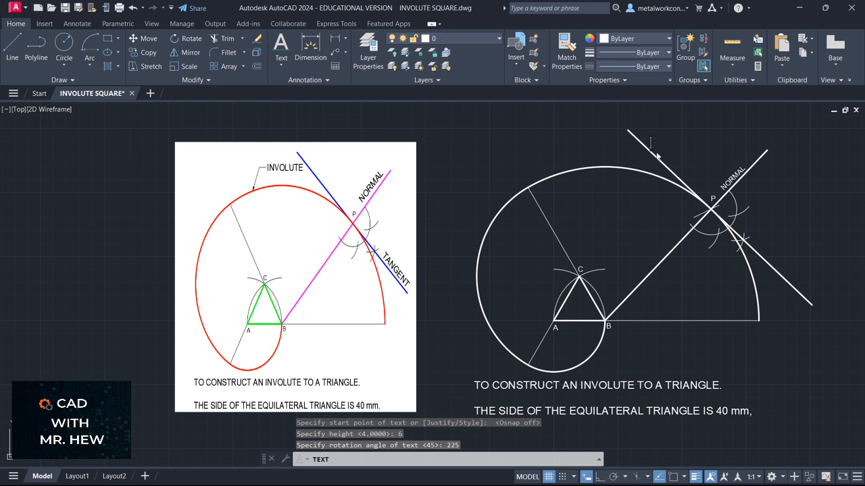
{"action": "type", "text": "TANGE"}
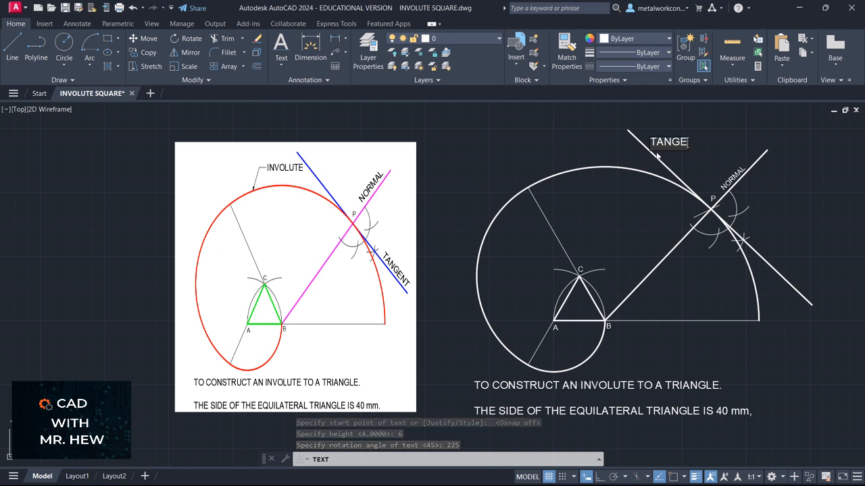
{"action": "type", "text": "NT"}
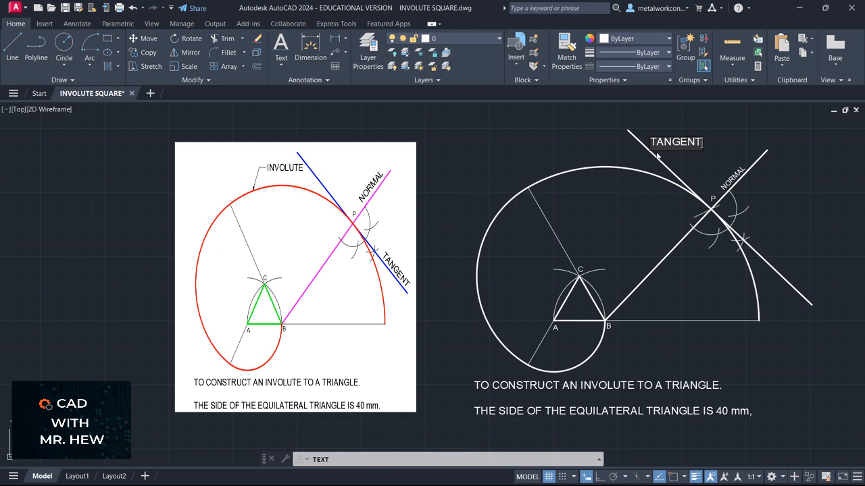
{"action": "left_click", "coordinate": [646, 231]}
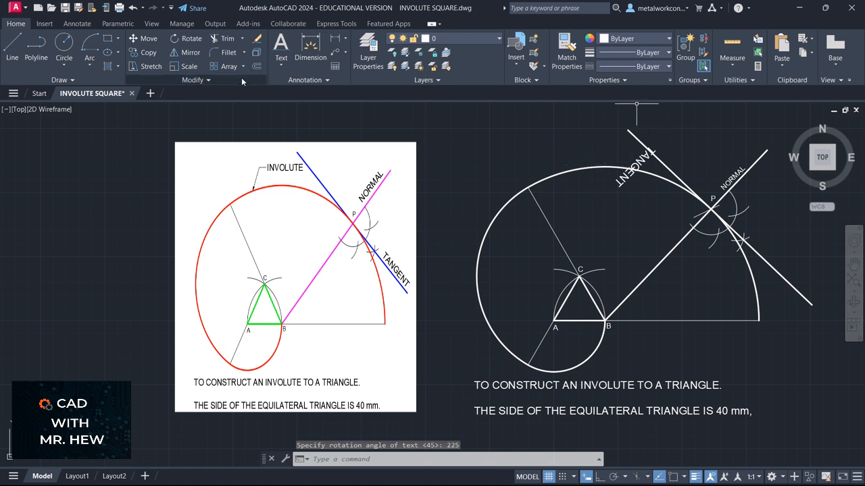
- Rotate the TANGENT label about its start point so that it runs parallel to the tangent line
{"action": "left_click", "coordinate": [189, 38]}
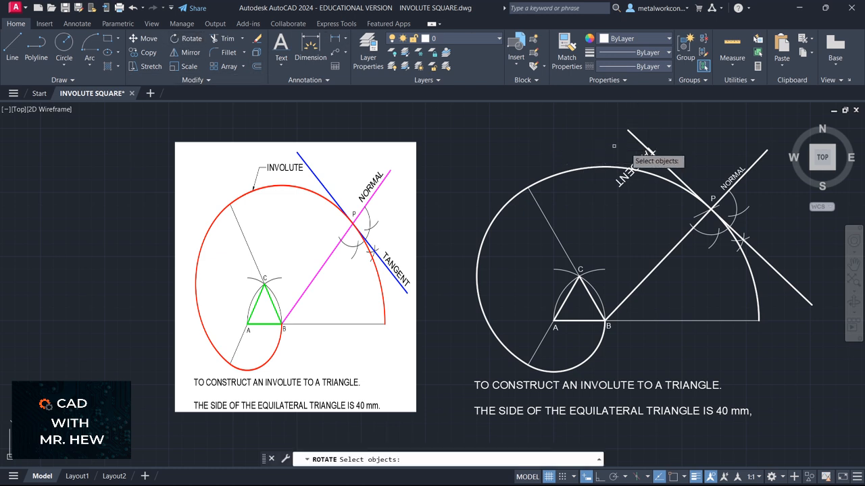
{"action": "left_click", "coordinate": [635, 159]}
{"action": "key", "text": "Return"}
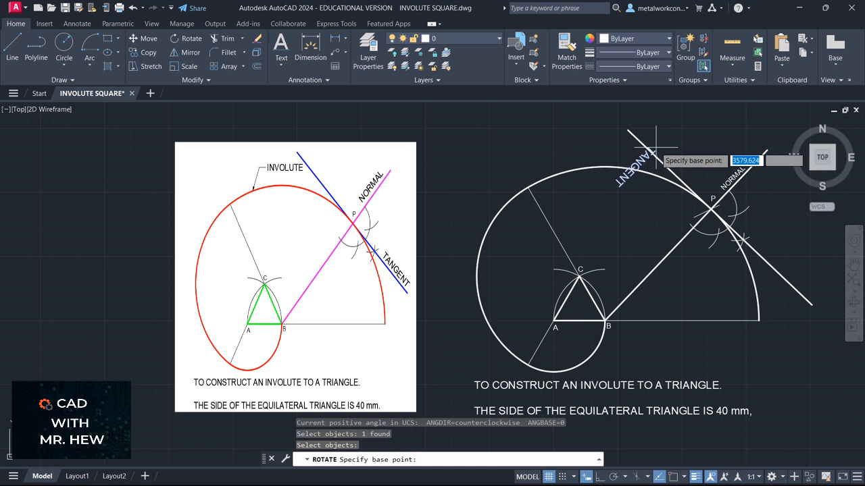
{"action": "left_click", "coordinate": [651, 145]}
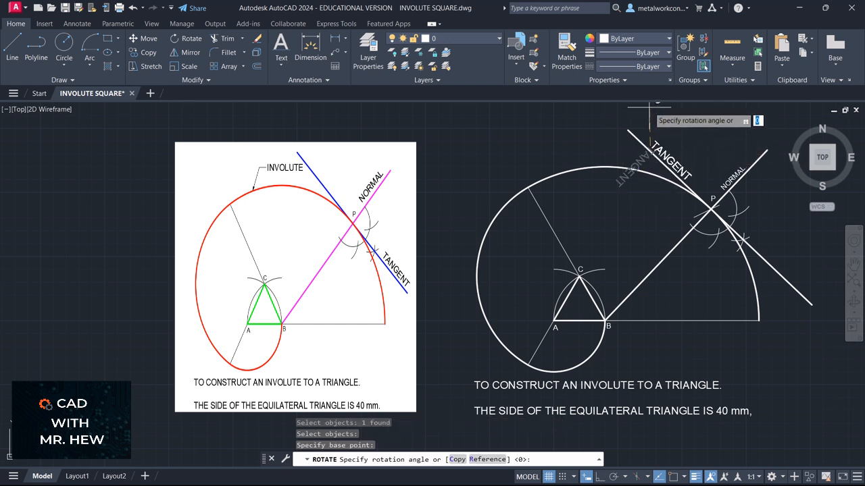
{"action": "left_click", "coordinate": [650, 101]}
- Replace the small NORMAL label with single-line text NORMAL of height 6, rotated 45 degrees, beside the normal line above P
{"action": "left_click", "coordinate": [730, 181]}
{"action": "key", "text": "Delete"}
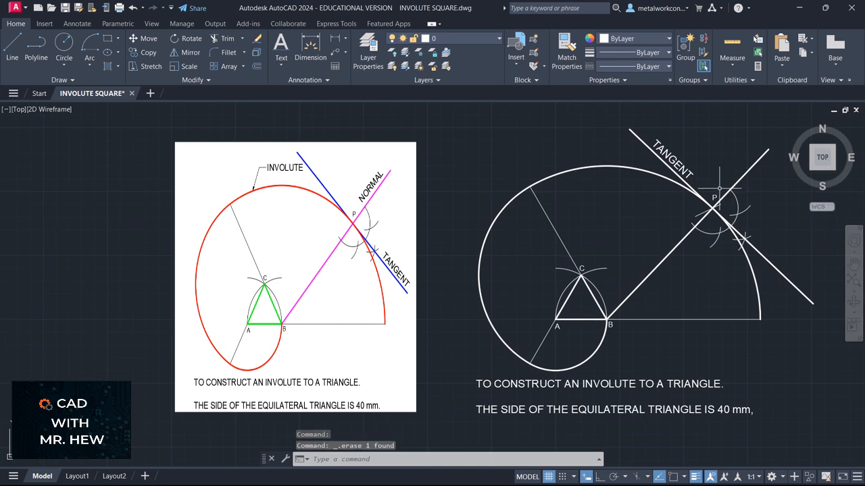
{"action": "left_click", "coordinate": [280, 62]}
{"action": "left_click", "coordinate": [287, 108]}
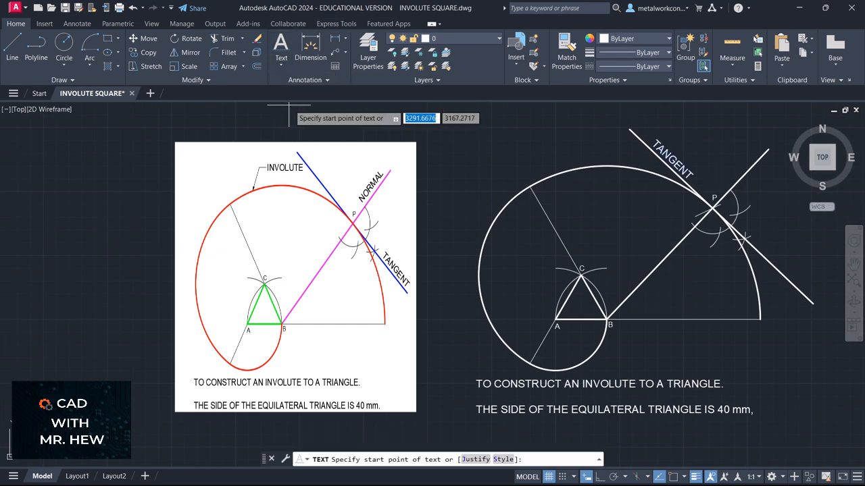
{"action": "left_click", "coordinate": [726, 183]}
{"action": "key", "text": "Return"}
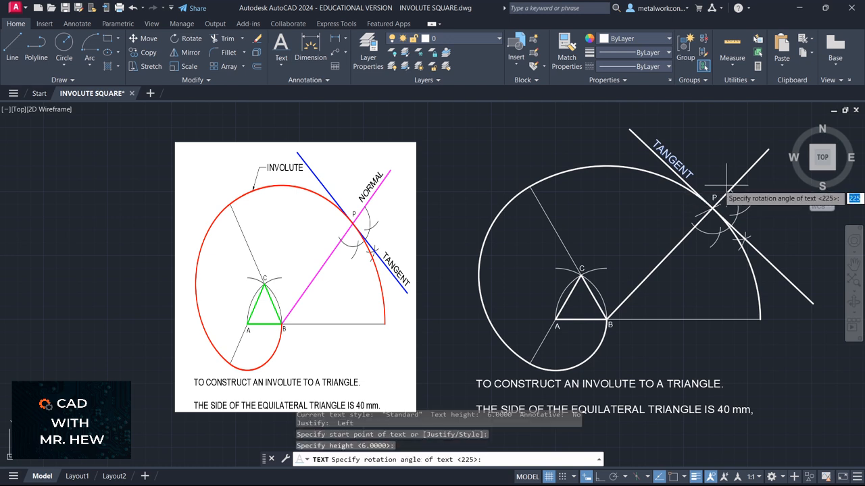
{"action": "key", "text": "Return"}
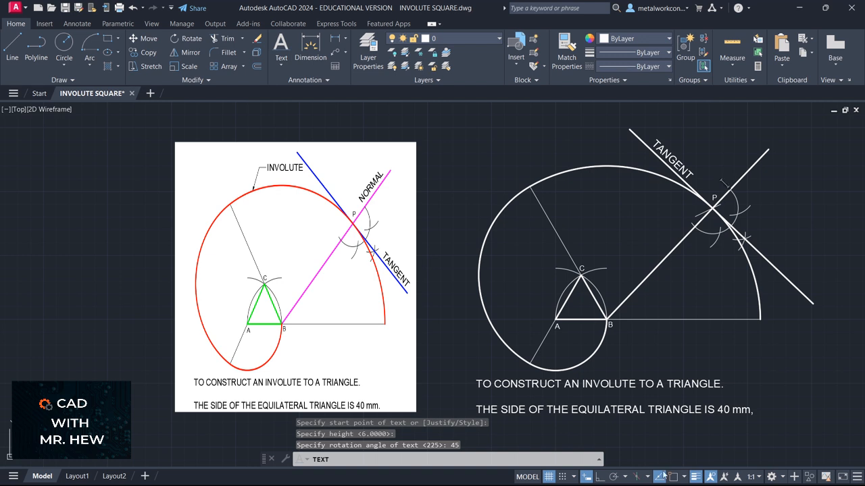
{"action": "type", "text": "NORM"}
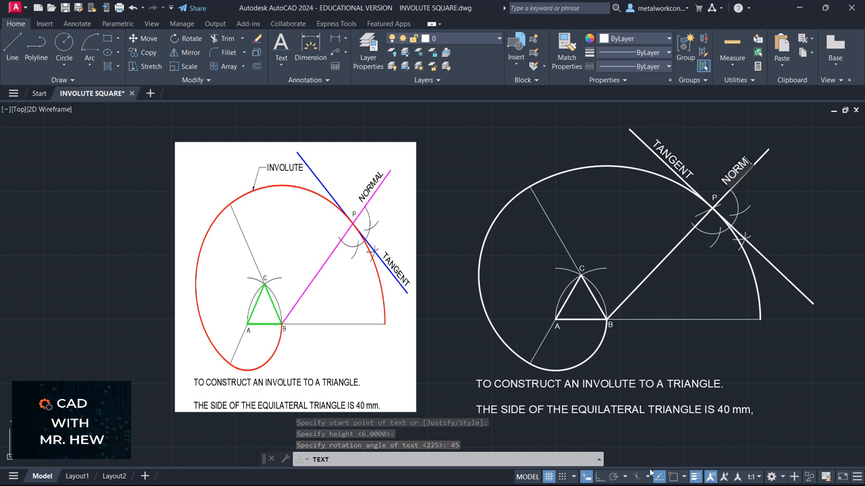
{"action": "type", "text": "AL"}
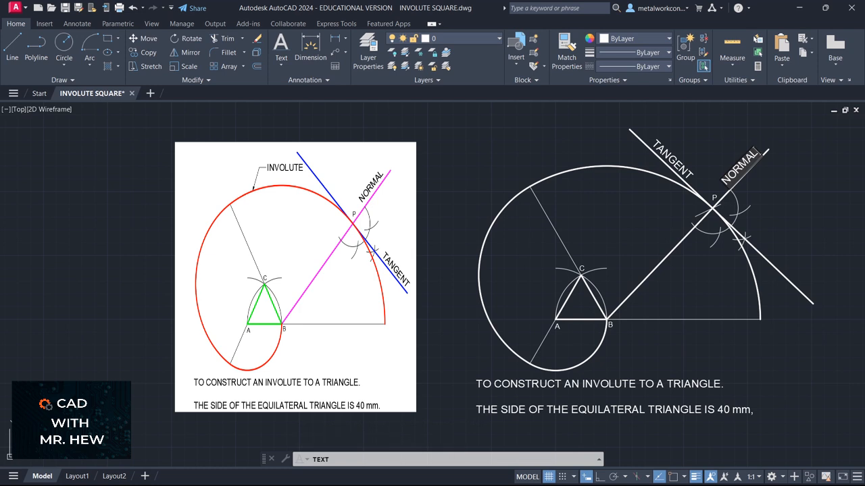
{"action": "mouse_move", "coordinate": [651, 485]}
{"action": "key", "text": "Escape"}
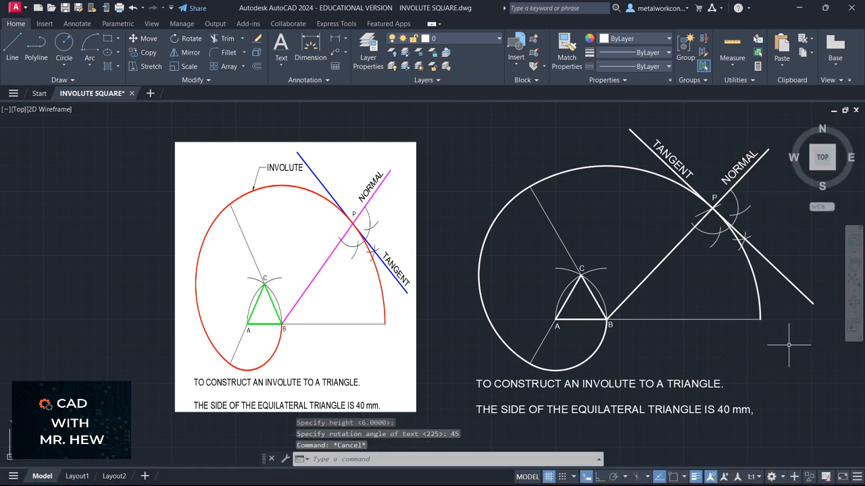
- With object snap on, add a multileader pointing to the involute's upper arc, with the text INVOLUTE at height 6
{"action": "left_click", "coordinate": [338, 53]}
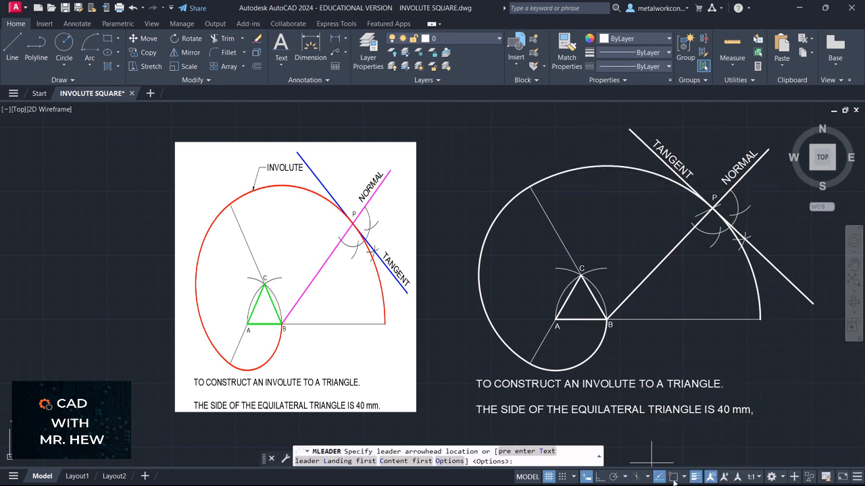
{"action": "left_click", "coordinate": [563, 171]}
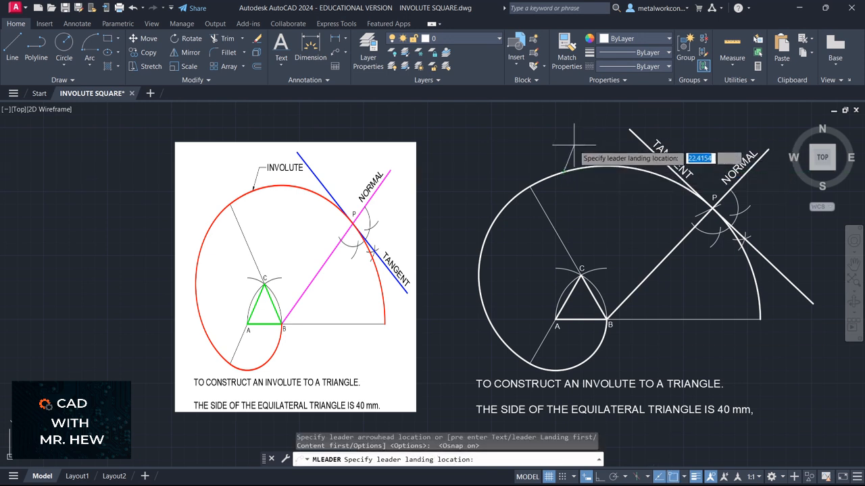
{"action": "left_click", "coordinate": [574, 146]}
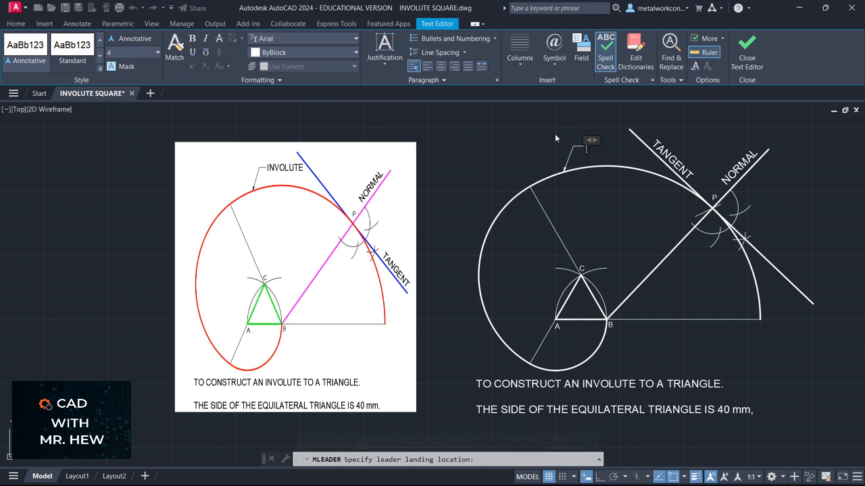
{"action": "left_click", "coordinate": [157, 54]}
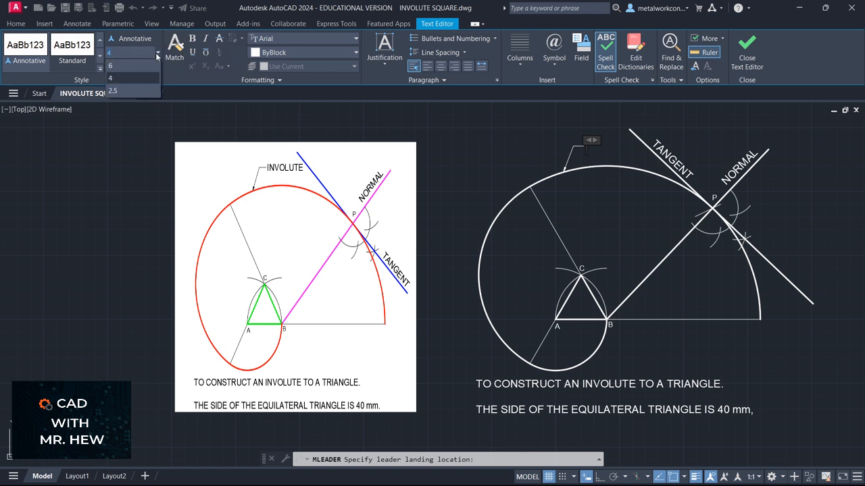
{"action": "left_click", "coordinate": [139, 66]}
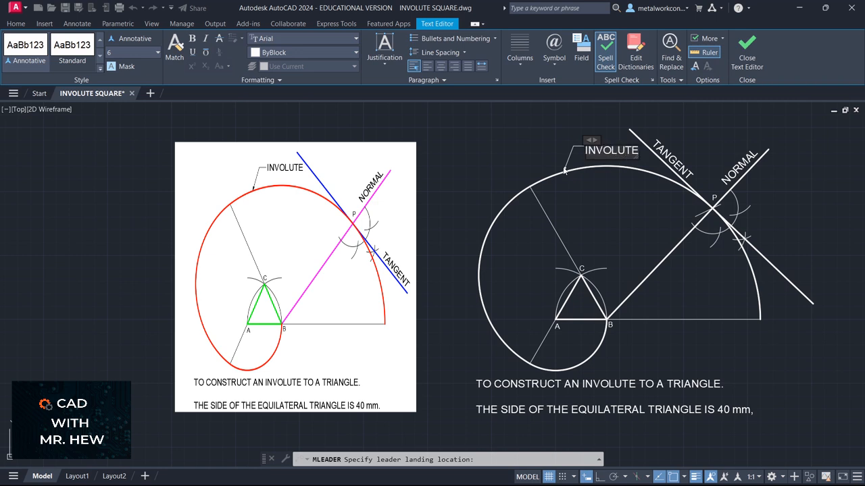
{"action": "left_click", "coordinate": [614, 181]}
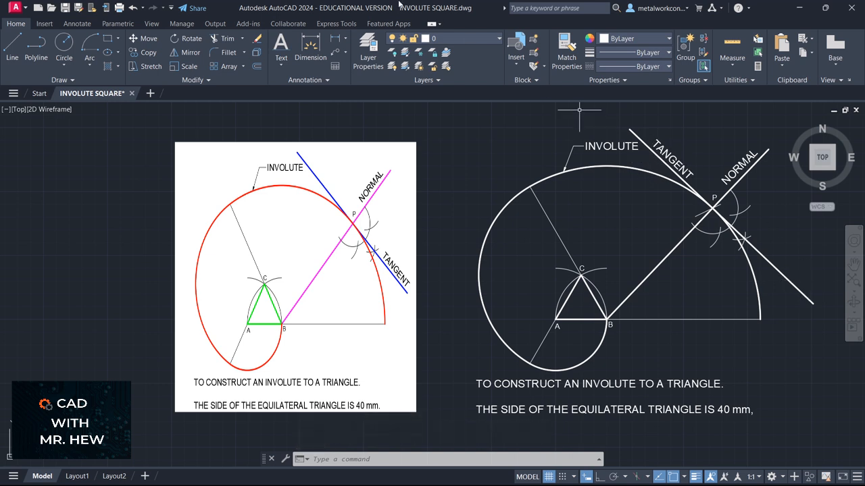
- Move the TANGENT label from the tangent line's upper end to beside its lower end
{"action": "left_click", "coordinate": [149, 39]}
{"action": "left_click", "coordinate": [668, 164]}
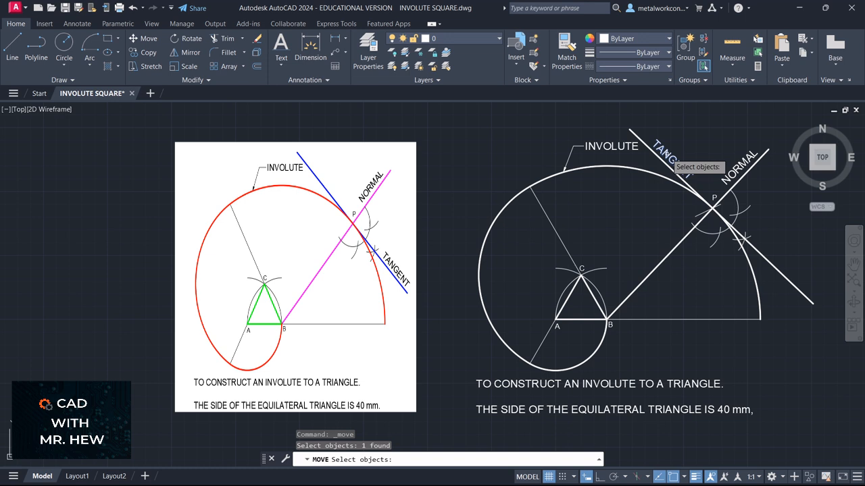
{"action": "key", "text": "Return"}
{"action": "left_click", "coordinate": [672, 165]}
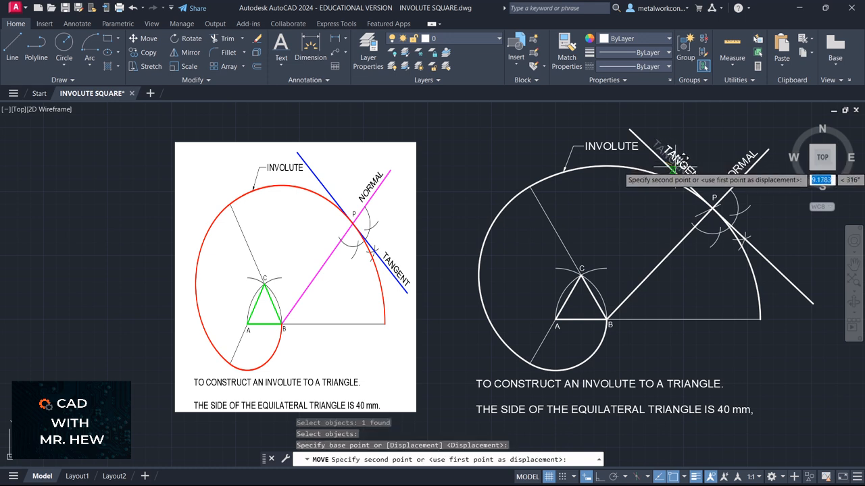
{"action": "left_click", "coordinate": [769, 260]}
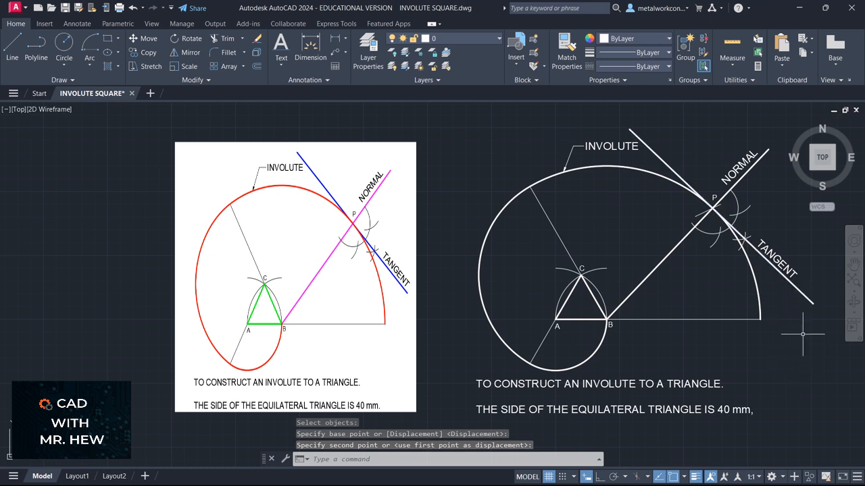
- Break the tangent line at a point near the end of the TANGENT label and delete the short lower end piece
{"action": "left_click", "coordinate": [197, 80]}
{"action": "left_click", "coordinate": [162, 107]}
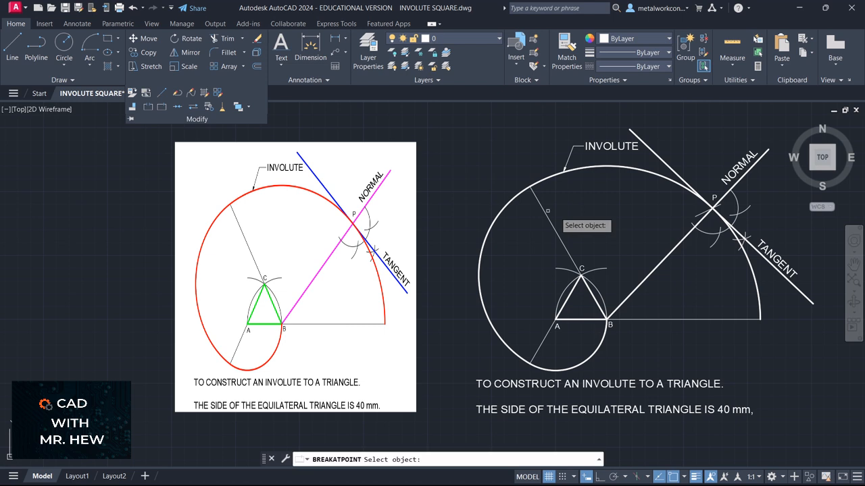
{"action": "left_click", "coordinate": [793, 284]}
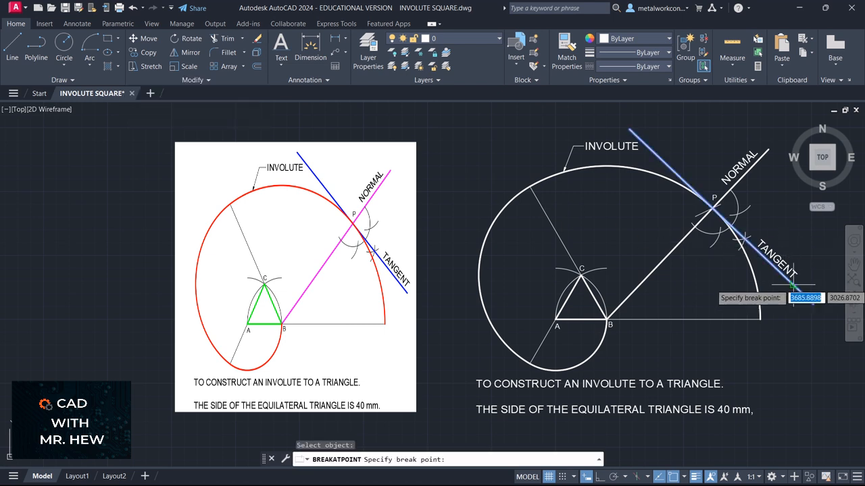
{"action": "left_click", "coordinate": [792, 286]}
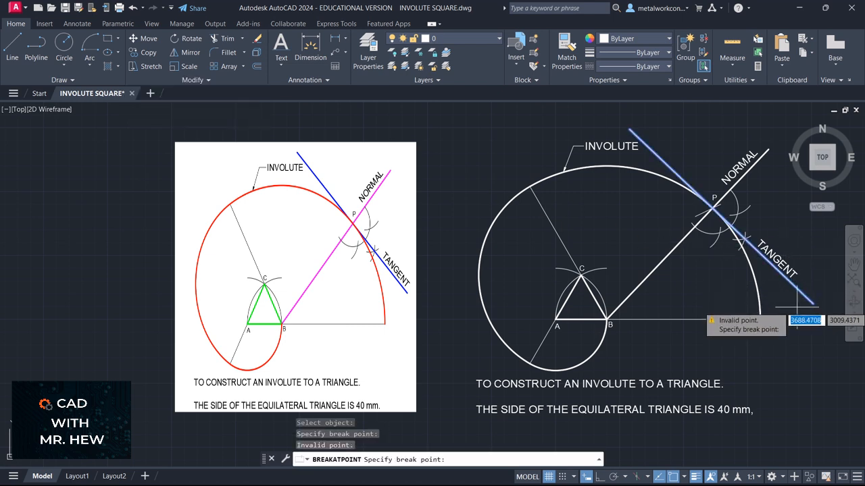
{"action": "left_click", "coordinate": [797, 287]}
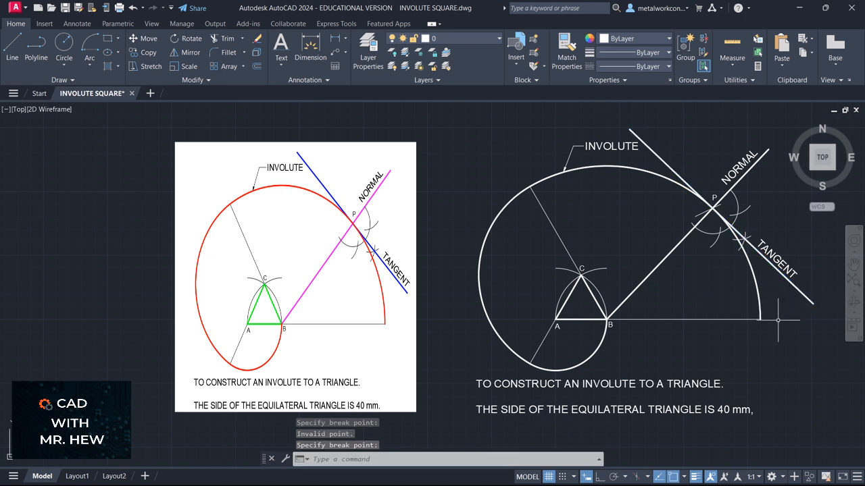
{"action": "key", "text": "Return"}
{"action": "key", "text": "Escape"}
{"action": "key", "text": "Escape"}
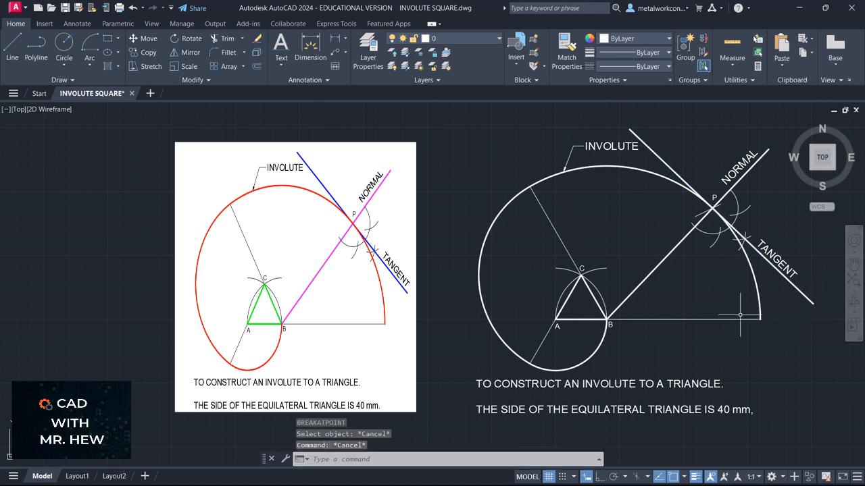
{"action": "left_click", "coordinate": [803, 295]}
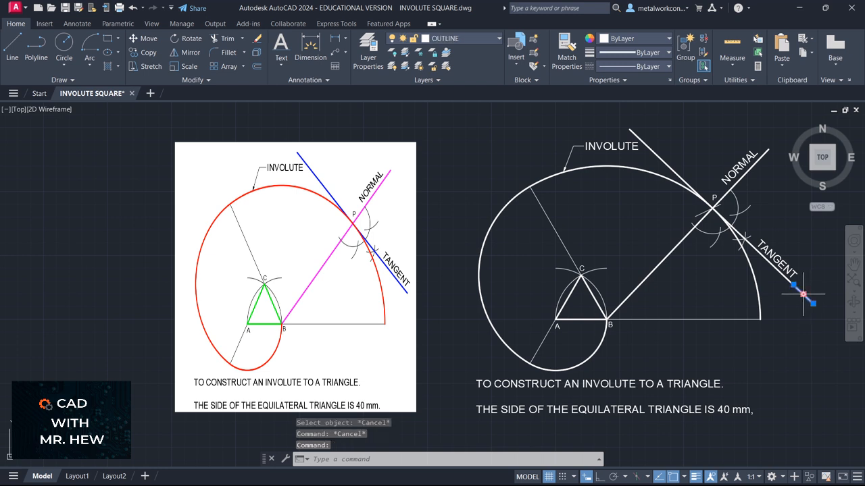
{"action": "key", "text": "Delete"}
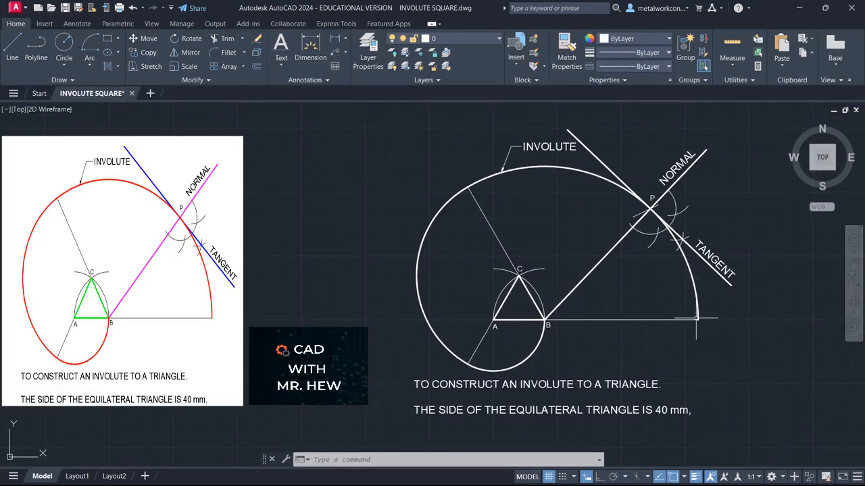
{"action": "left_click", "coordinate": [690, 276]}
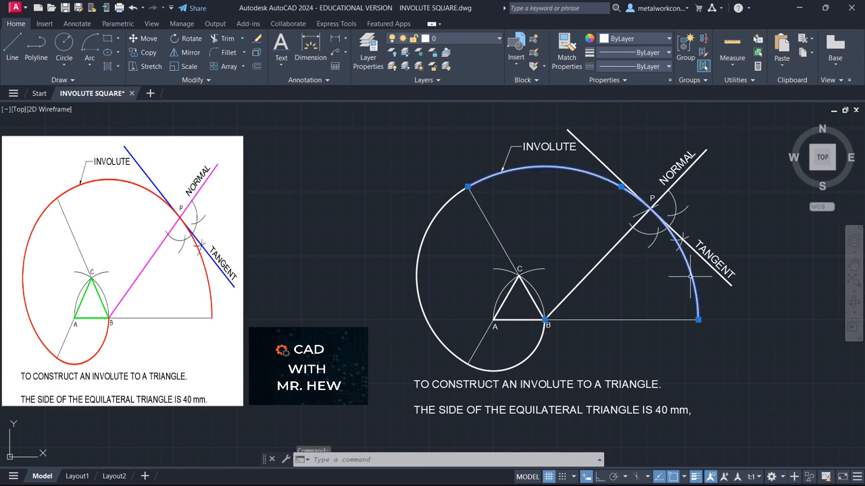
{"action": "left_click", "coordinate": [428, 223]}
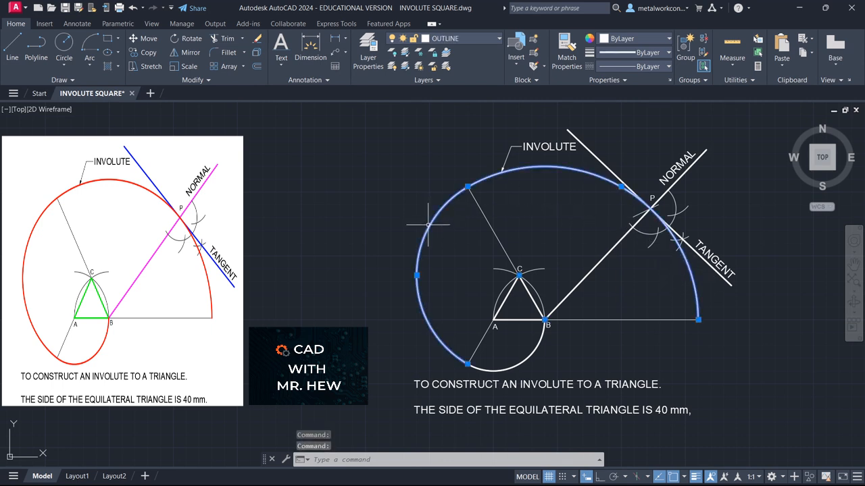
{"action": "left_click", "coordinate": [526, 360]}
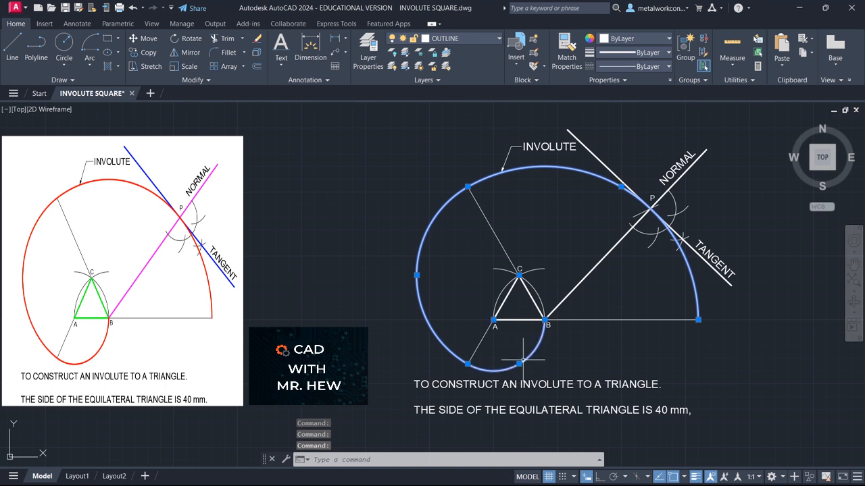
{"action": "key", "text": "Escape"}
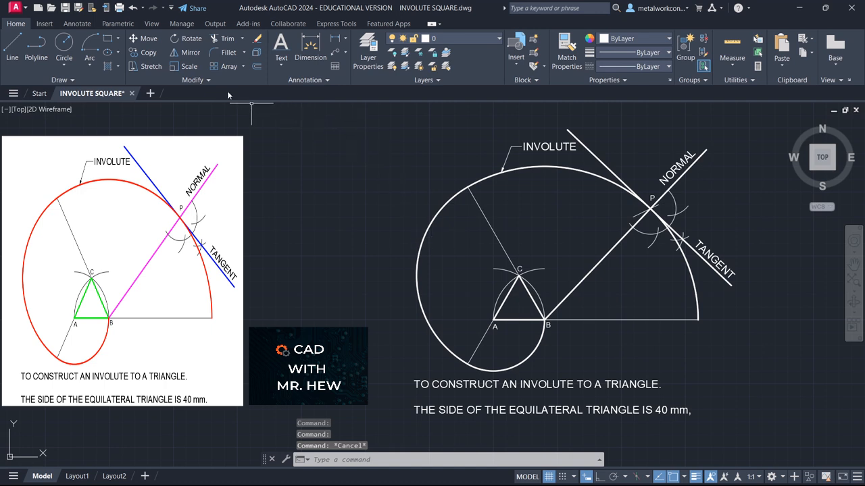
- Join the three involute arcs into one polyline and select the joined curve
{"action": "left_click", "coordinate": [208, 81]}
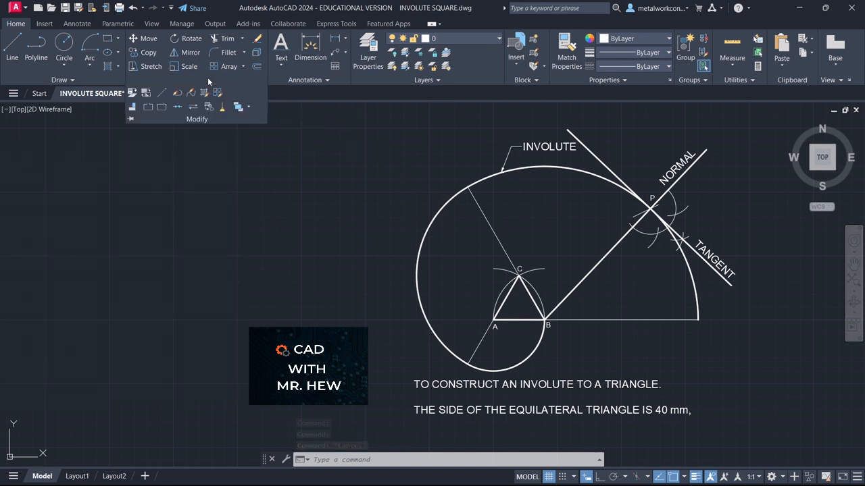
{"action": "left_click", "coordinate": [179, 108]}
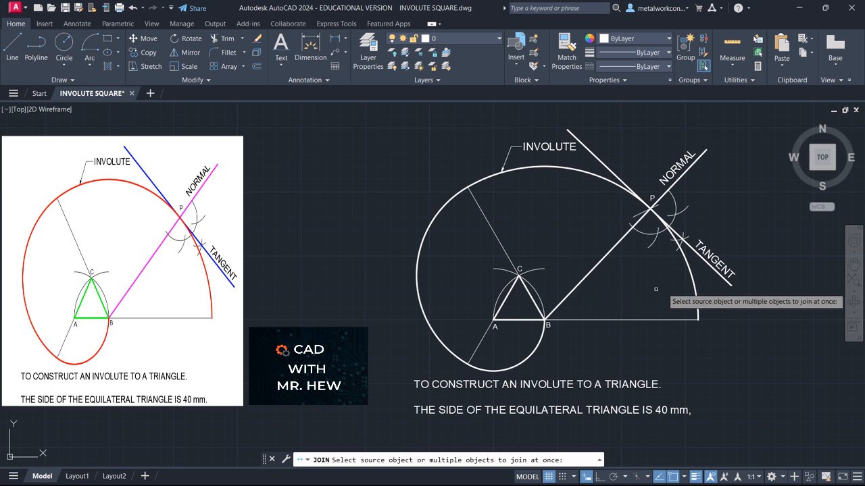
{"action": "left_click", "coordinate": [695, 279]}
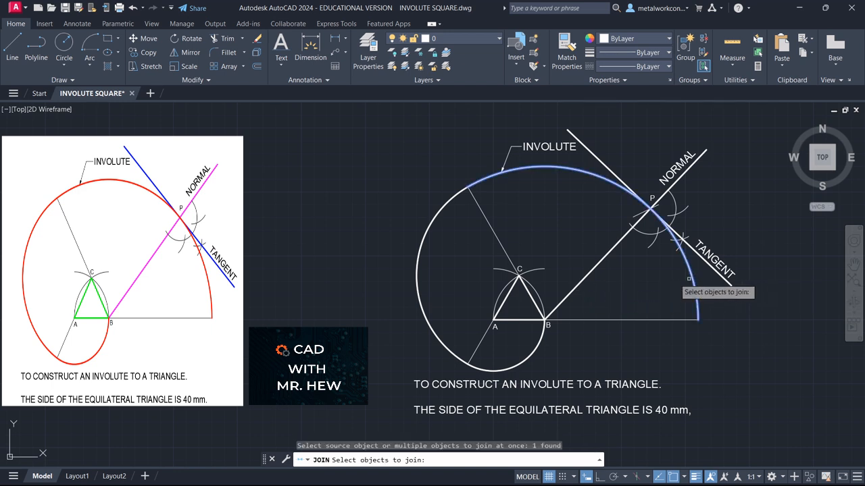
{"action": "left_click", "coordinate": [426, 240]}
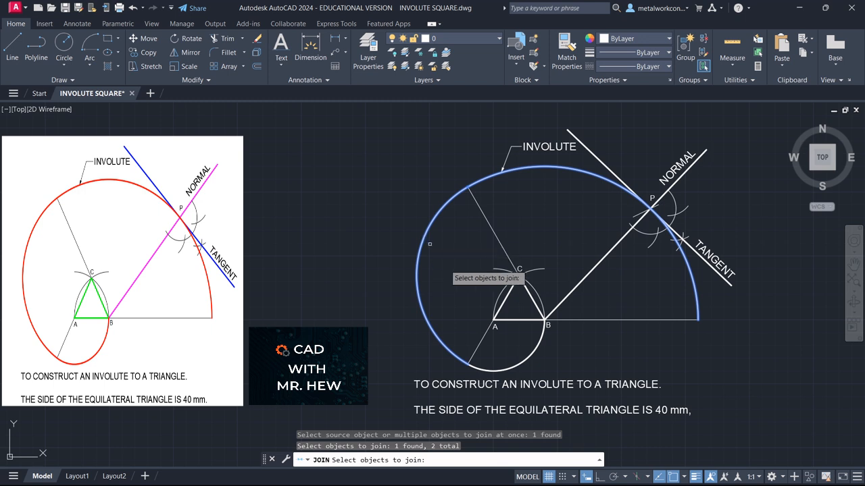
{"action": "left_click", "coordinate": [526, 357]}
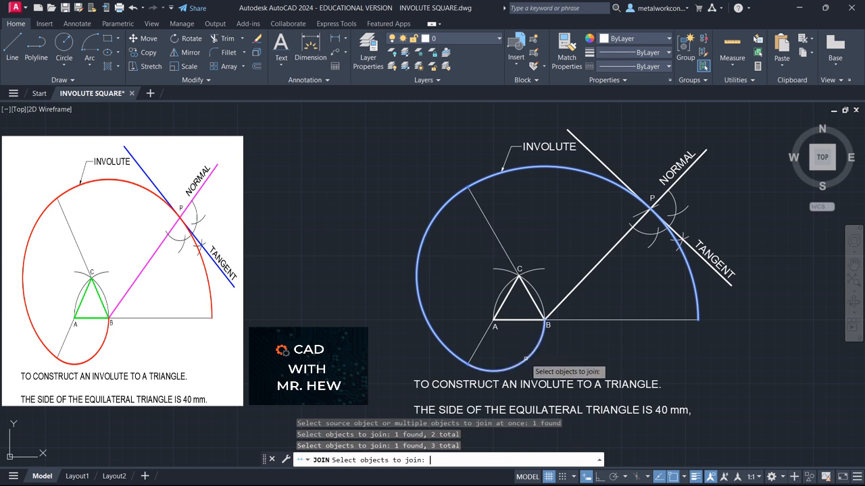
{"action": "key", "text": "Return"}
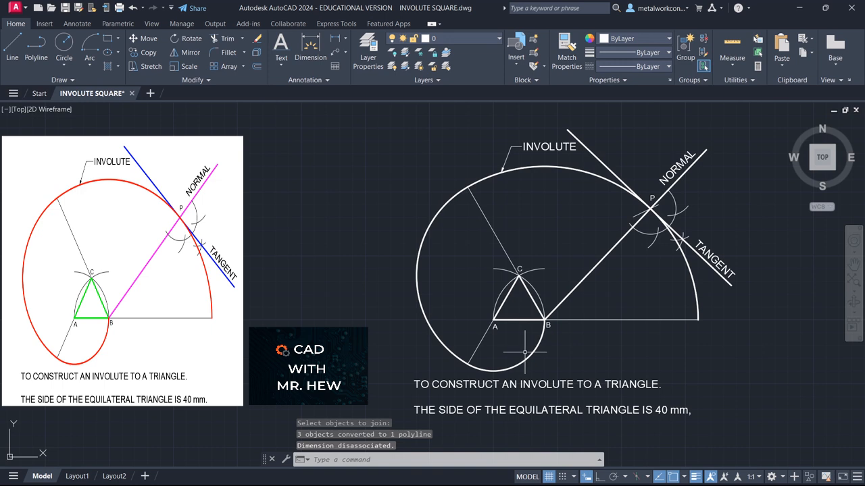
{"action": "left_click", "coordinate": [533, 349]}
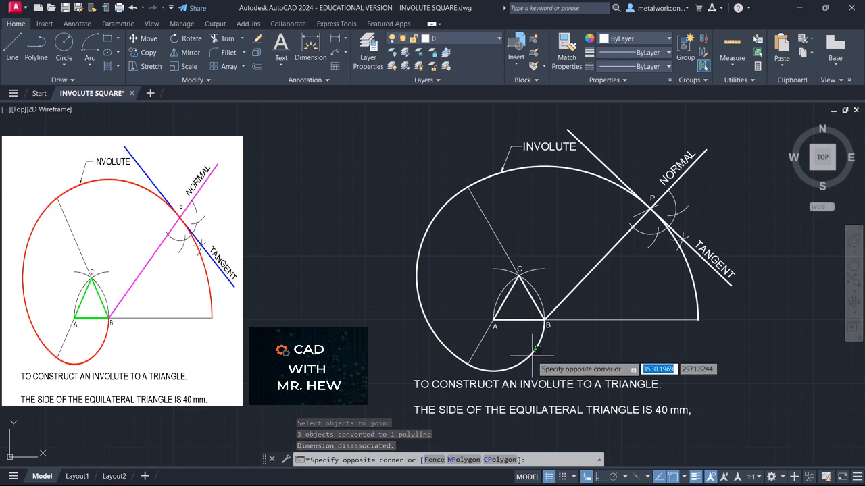
{"action": "key", "text": "Escape"}
{"action": "key", "text": "Escape"}
{"action": "left_click", "coordinate": [530, 355]}
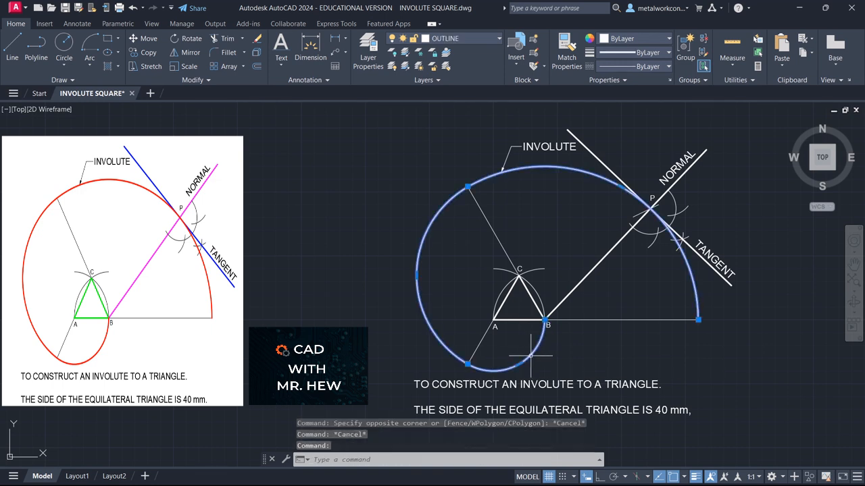